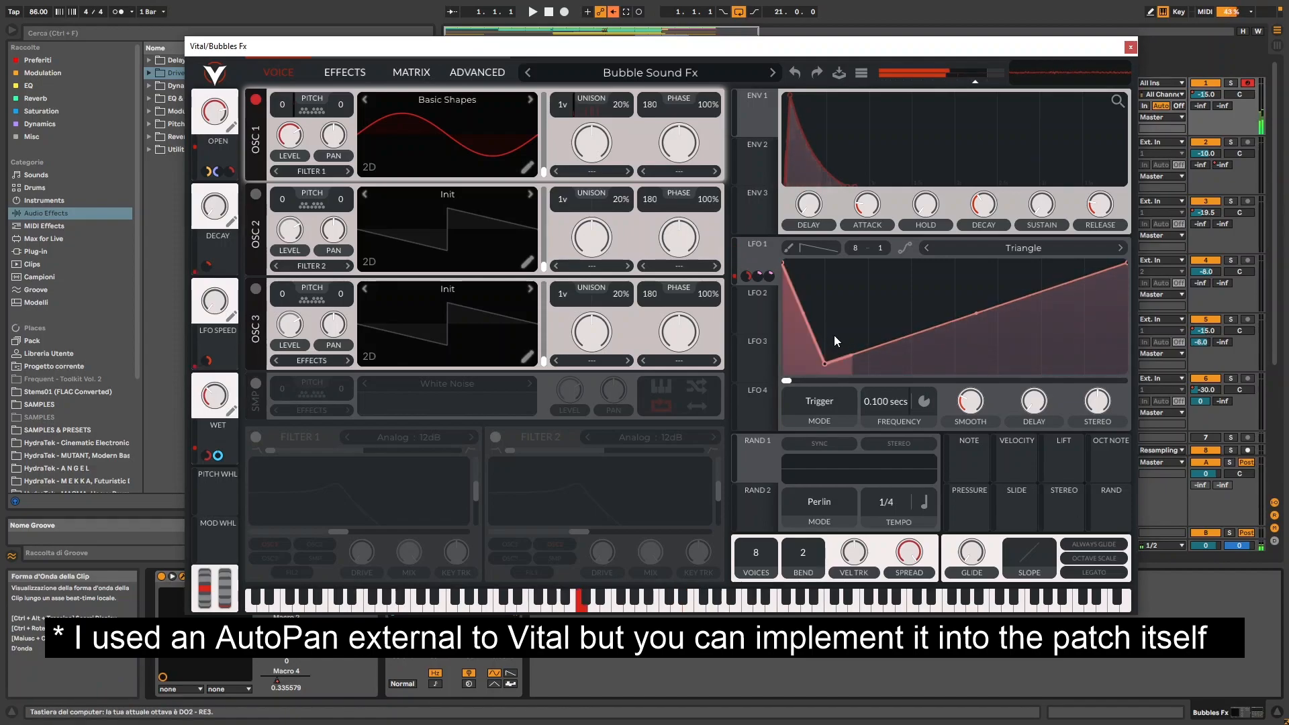
Show the effects page and try raising the Open macro to open up the effects filter.
right_click(759, 276)
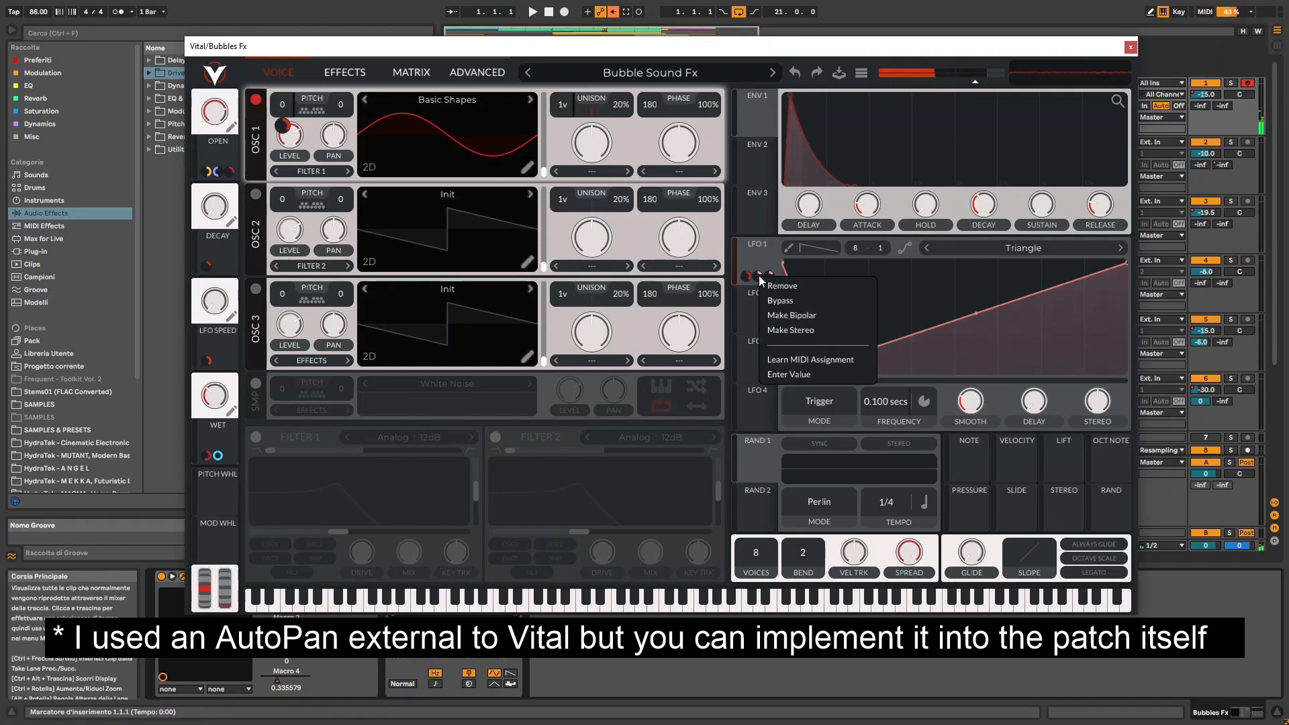
left_click(344, 72)
mouse_move(635, 117)
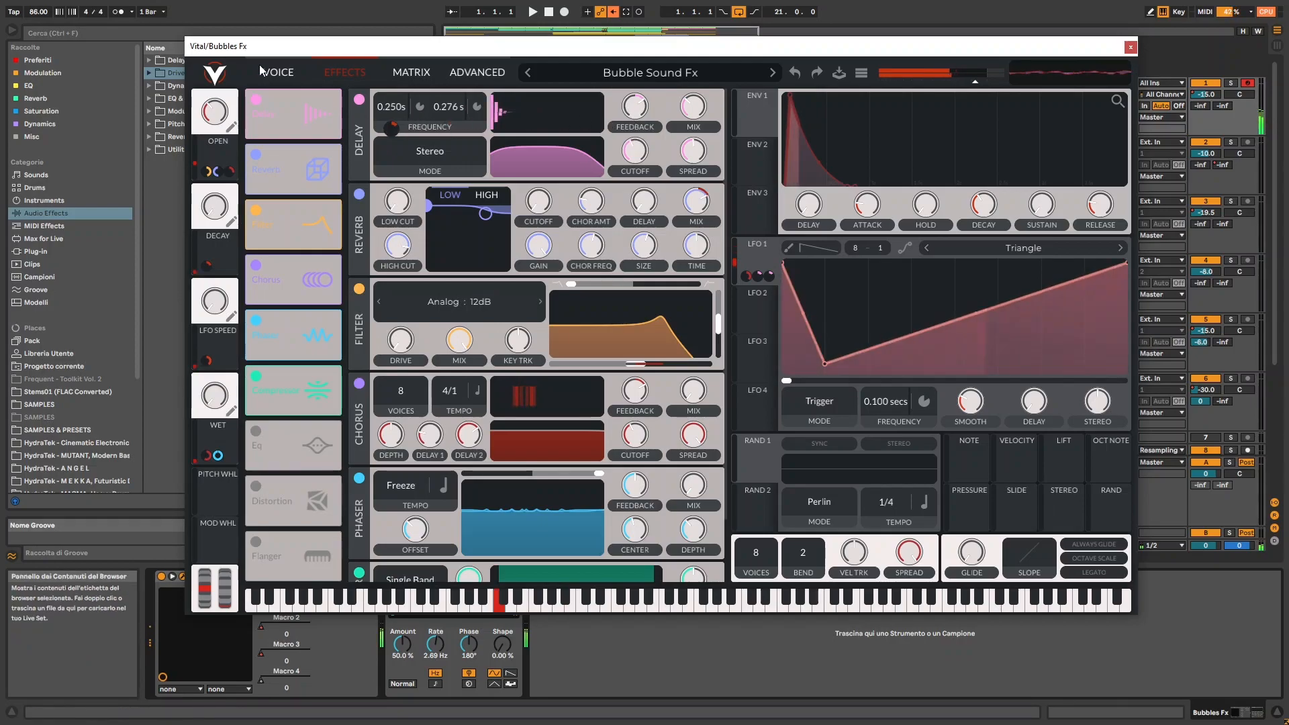
mouse_move(217, 123)
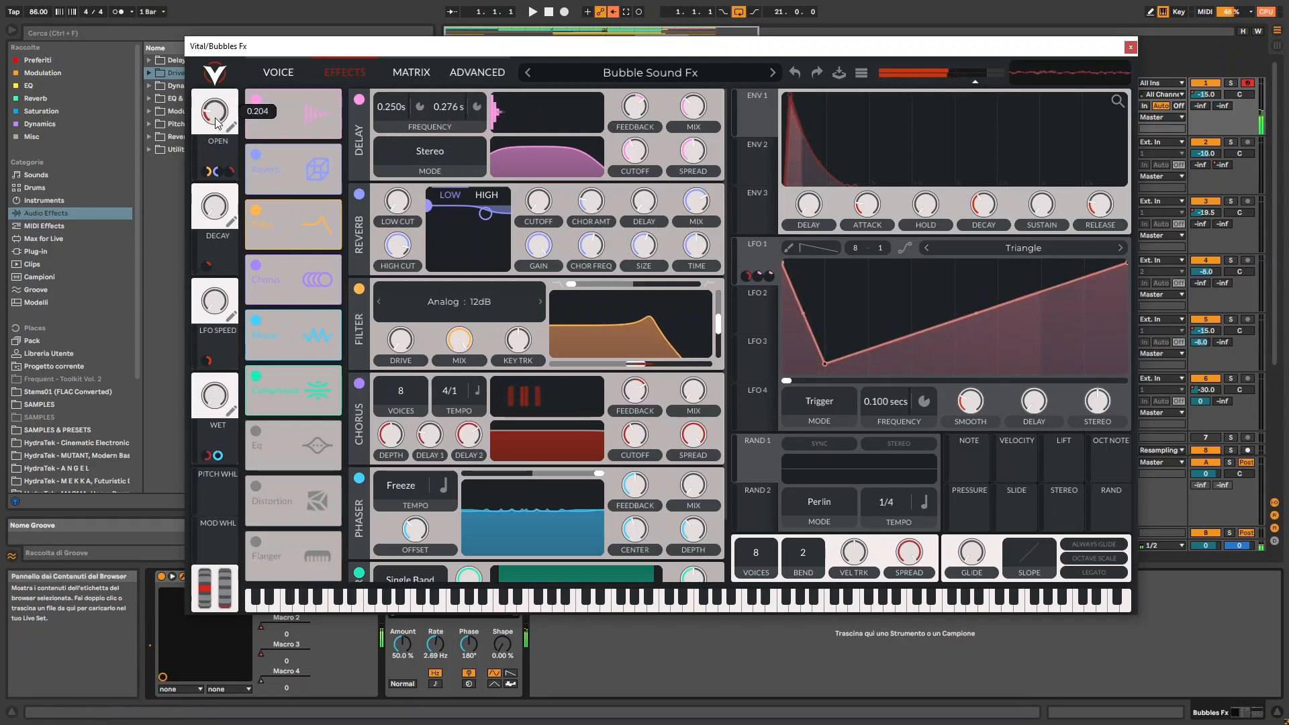
left_click_drag(217, 123, 222, 54)
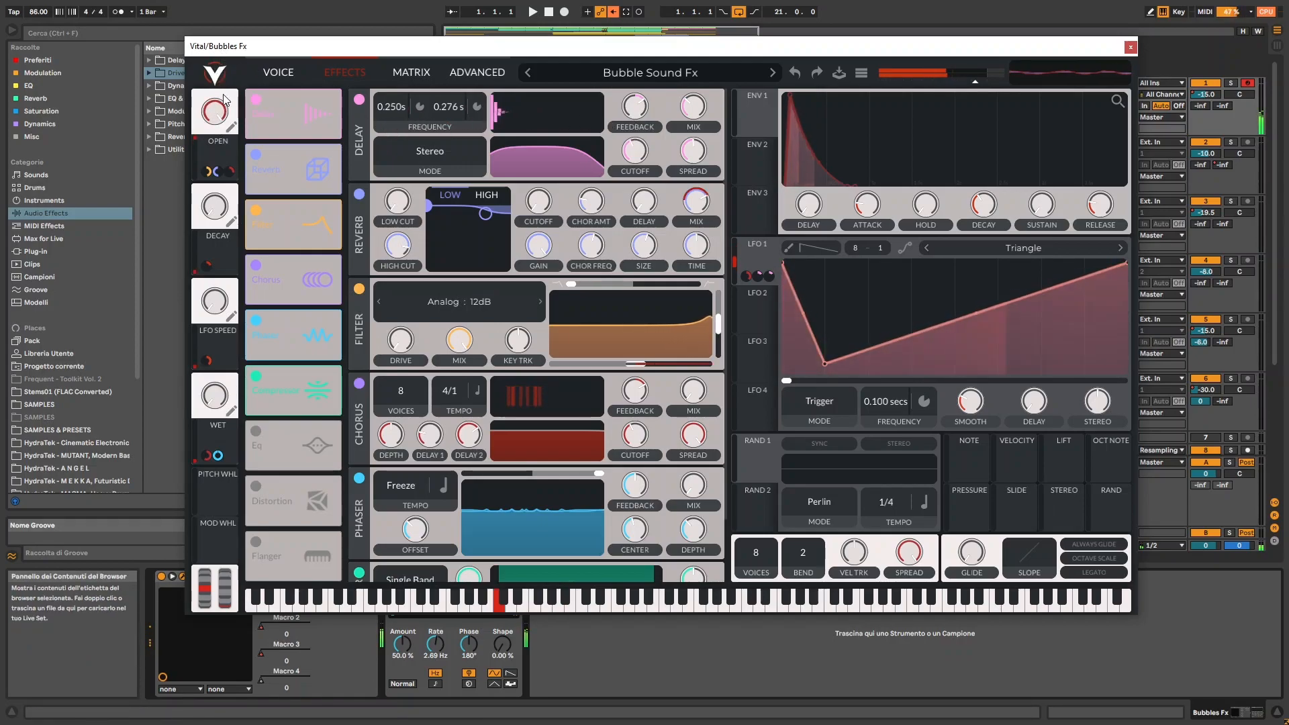
mouse_move(220, 175)
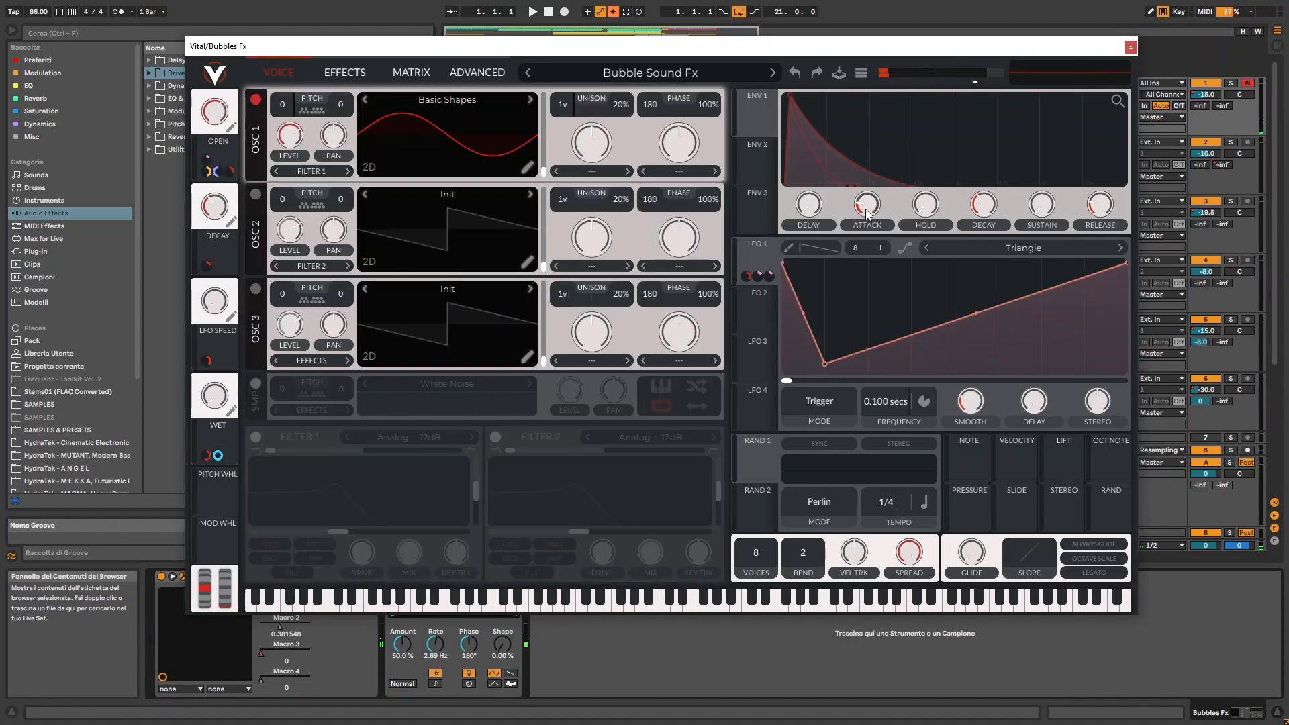
Try an Envelope 1 attack of about 1.8 seconds, and bring the attack back down to a very short time.
left_click_drag(868, 206, 867, 174)
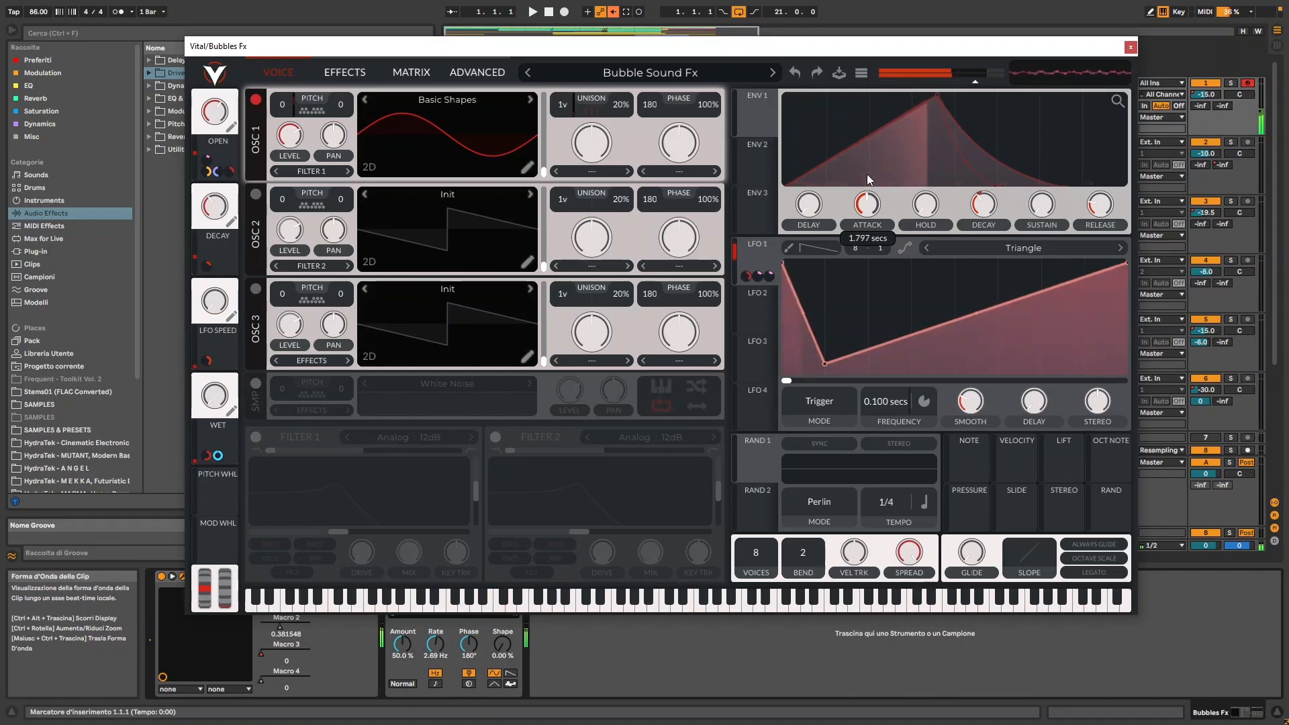
left_click_drag(867, 174, 866, 206)
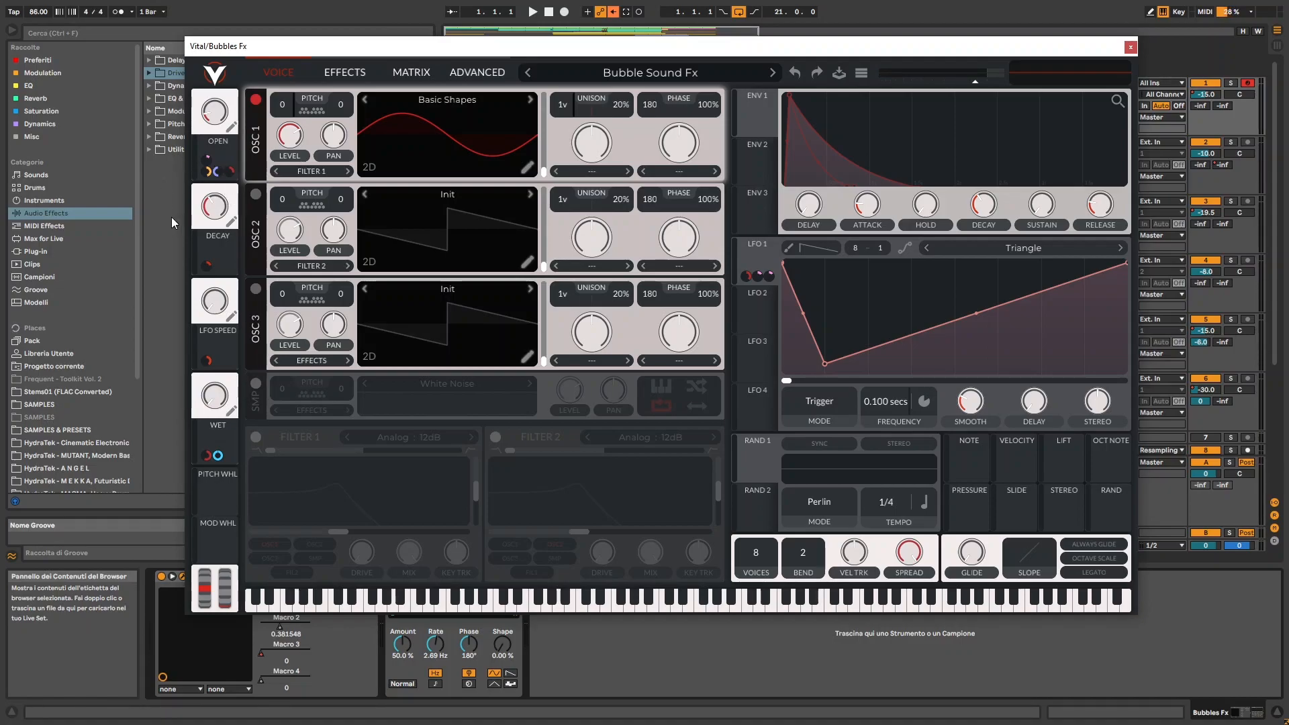
Switch off all active effects: Delay, Reverb, Filter, Chorus, Phaser and Compressor.
left_click(345, 71)
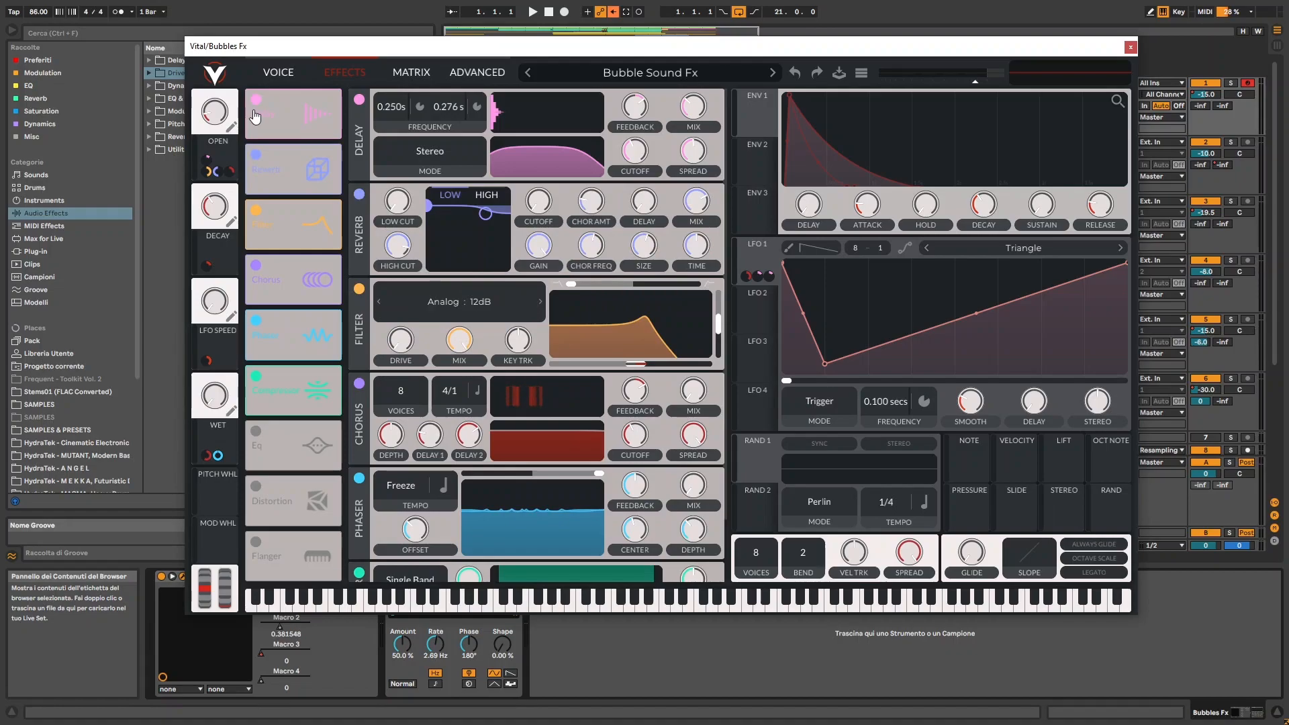
left_click(256, 100)
left_click(256, 155)
left_click(256, 210)
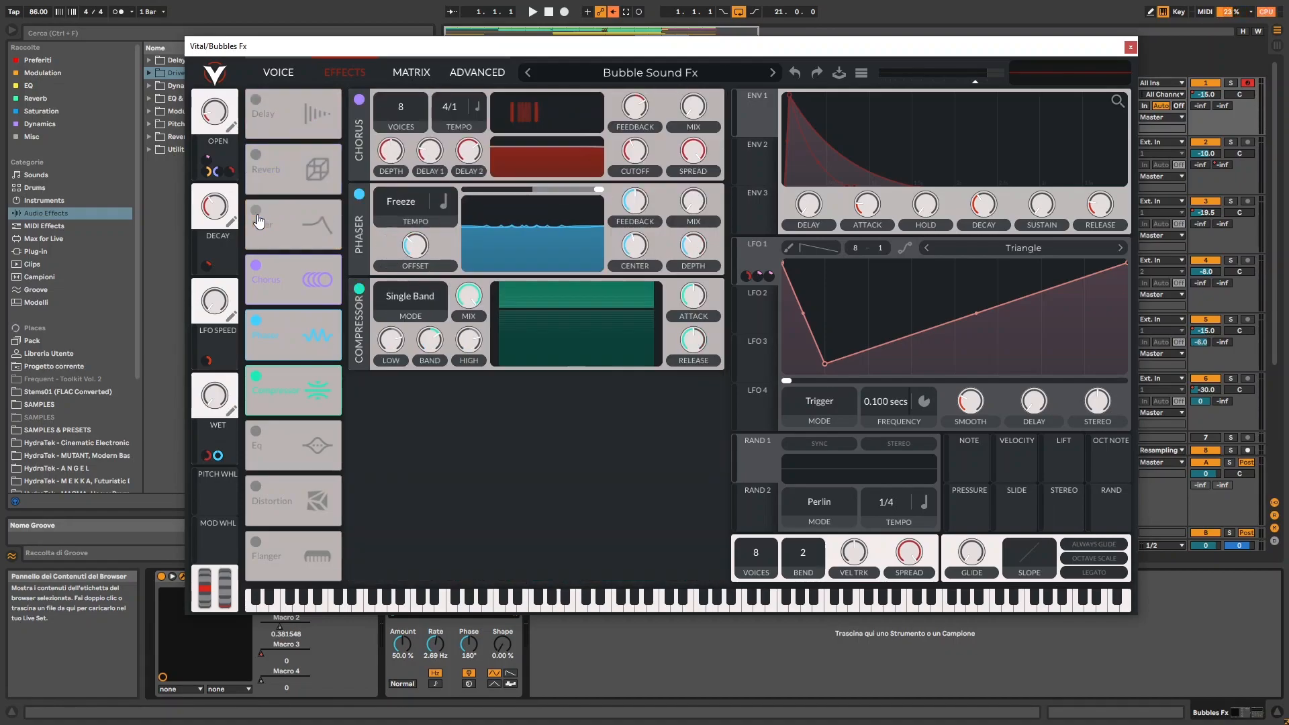
left_click(256, 266)
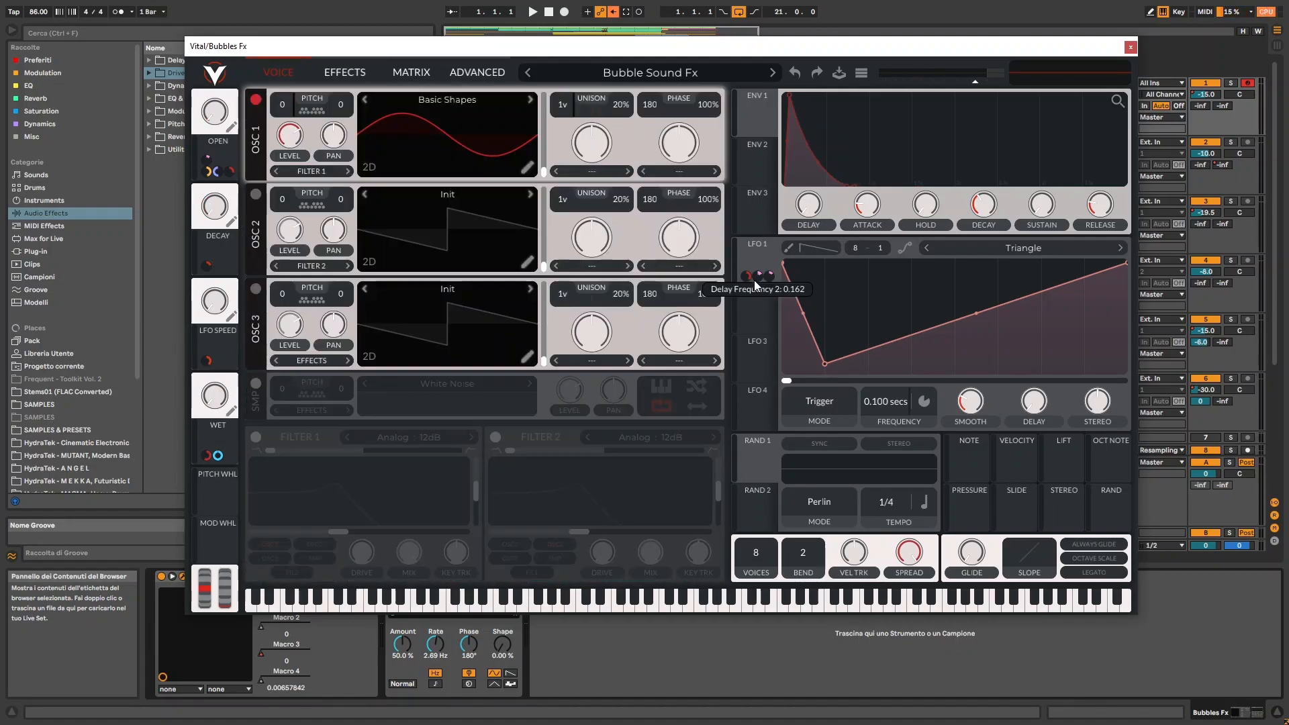
Bypass all three LFO 1 modulations: oscillator 1 pitch, Delay Frequency 2 and Delay Frequency.
right_click(743, 277)
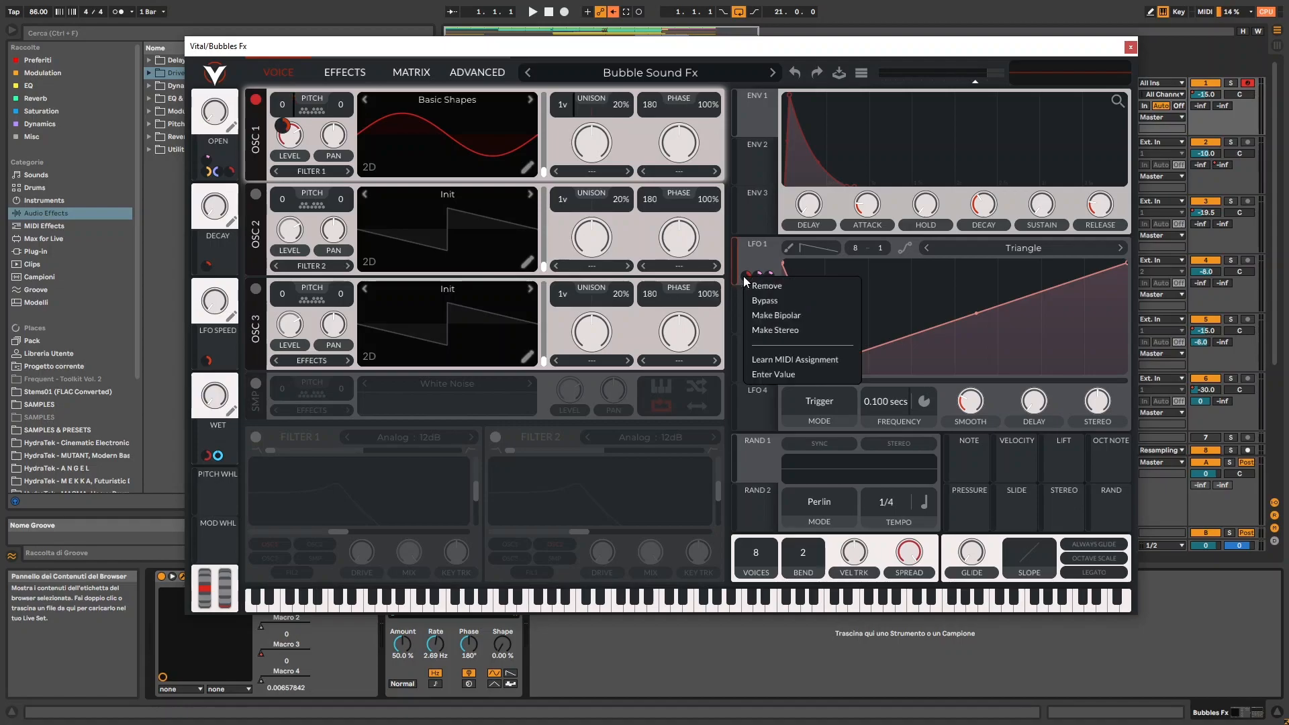
left_click(746, 291)
right_click(759, 275)
left_click(771, 289)
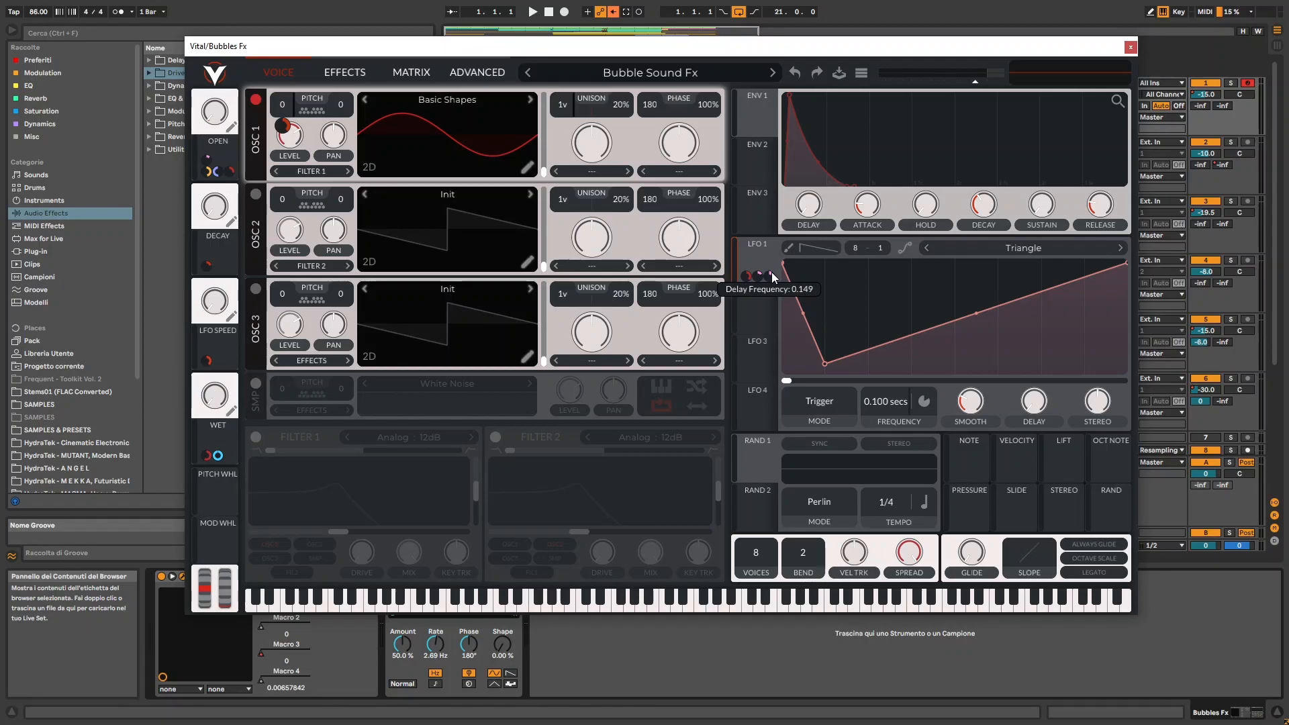
right_click(771, 272)
left_click(792, 298)
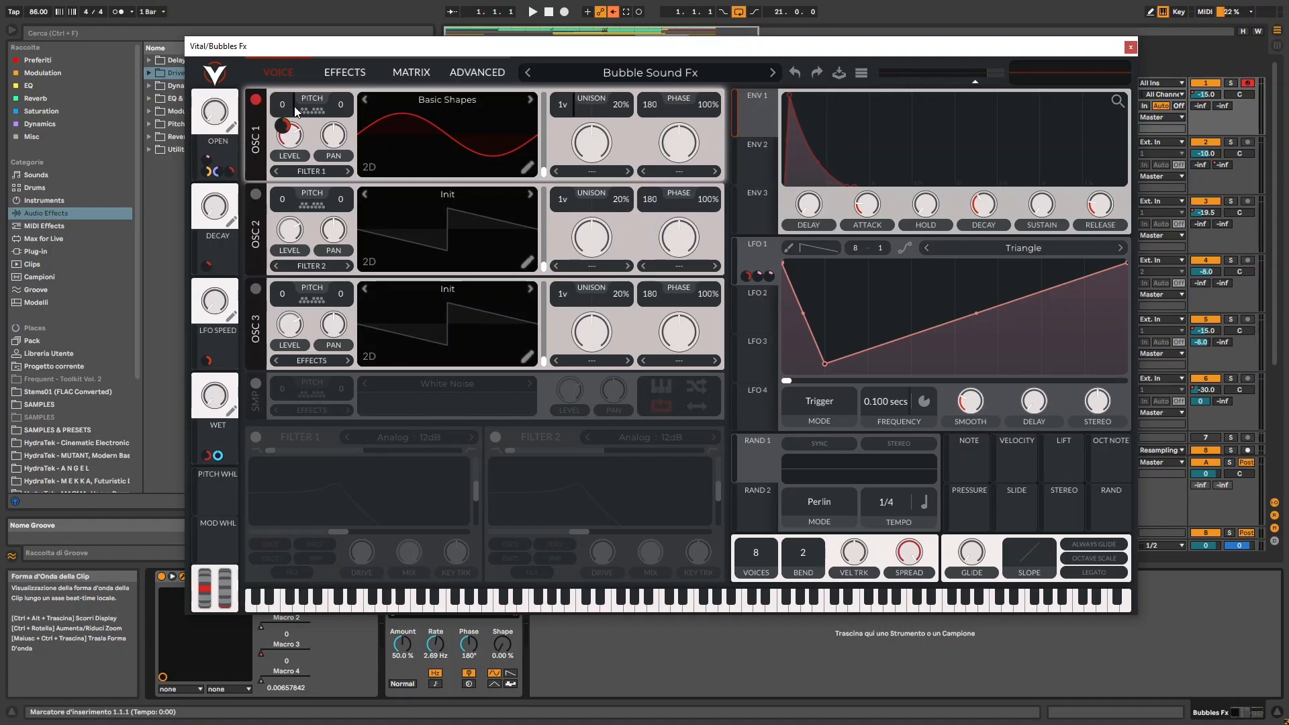
Unbypass the LFO 1 modulation of oscillator 1's pitch.
right_click(747, 276)
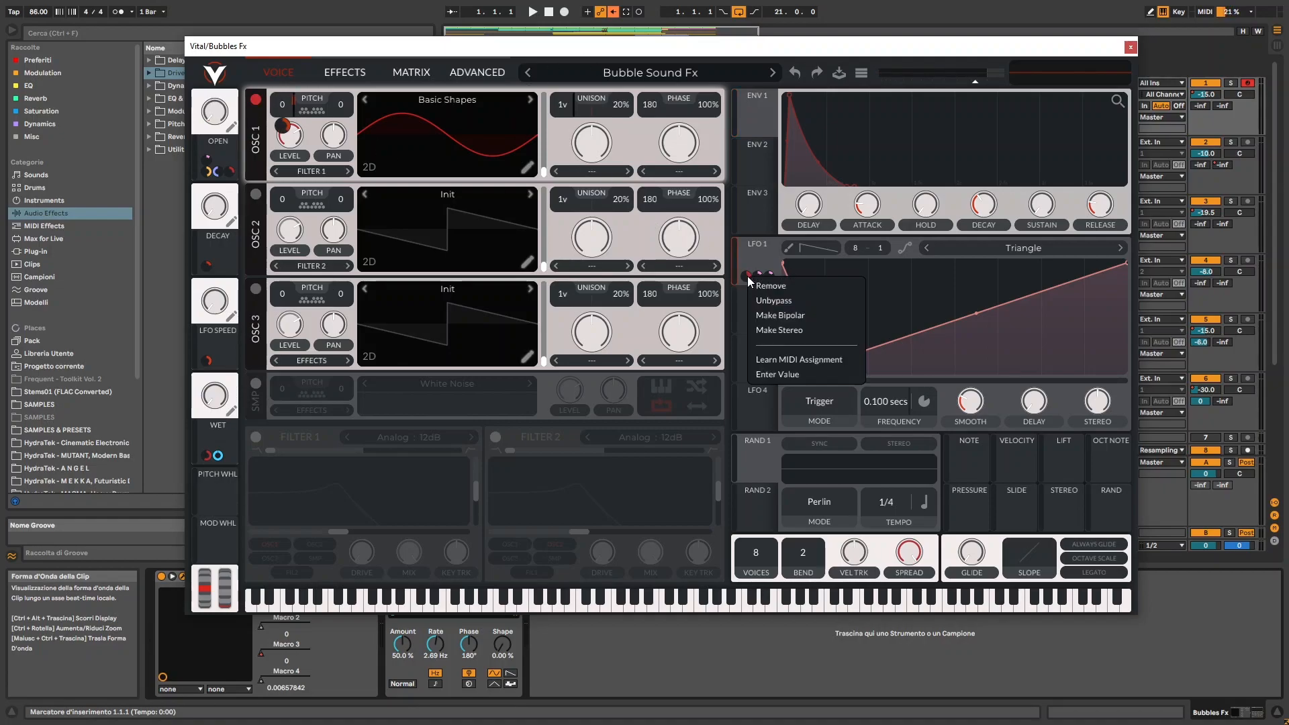
left_click(771, 300)
mouse_move(282, 130)
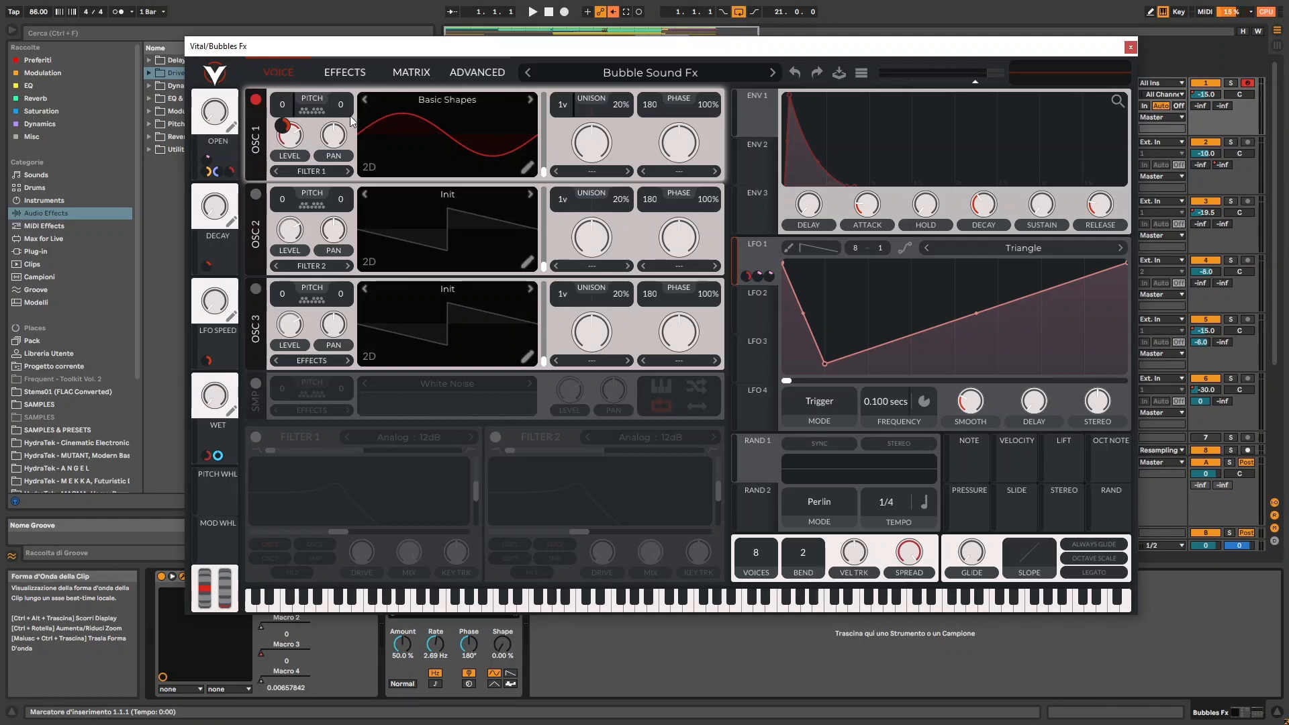
mouse_move(747, 274)
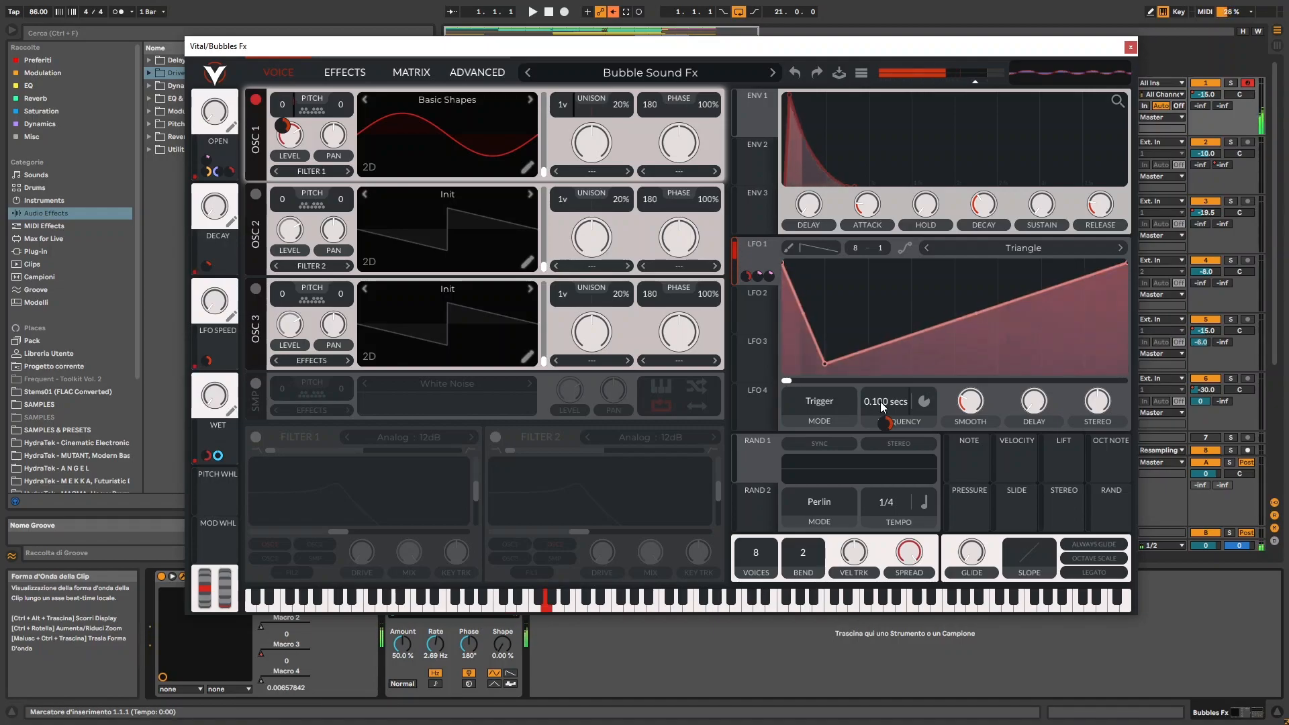
Try LFO 1 frequencies of about 3.58, 0.107 and 0.001 seconds, and return the frequency to 0.100 seconds.
left_click_drag(883, 406, 885, 434)
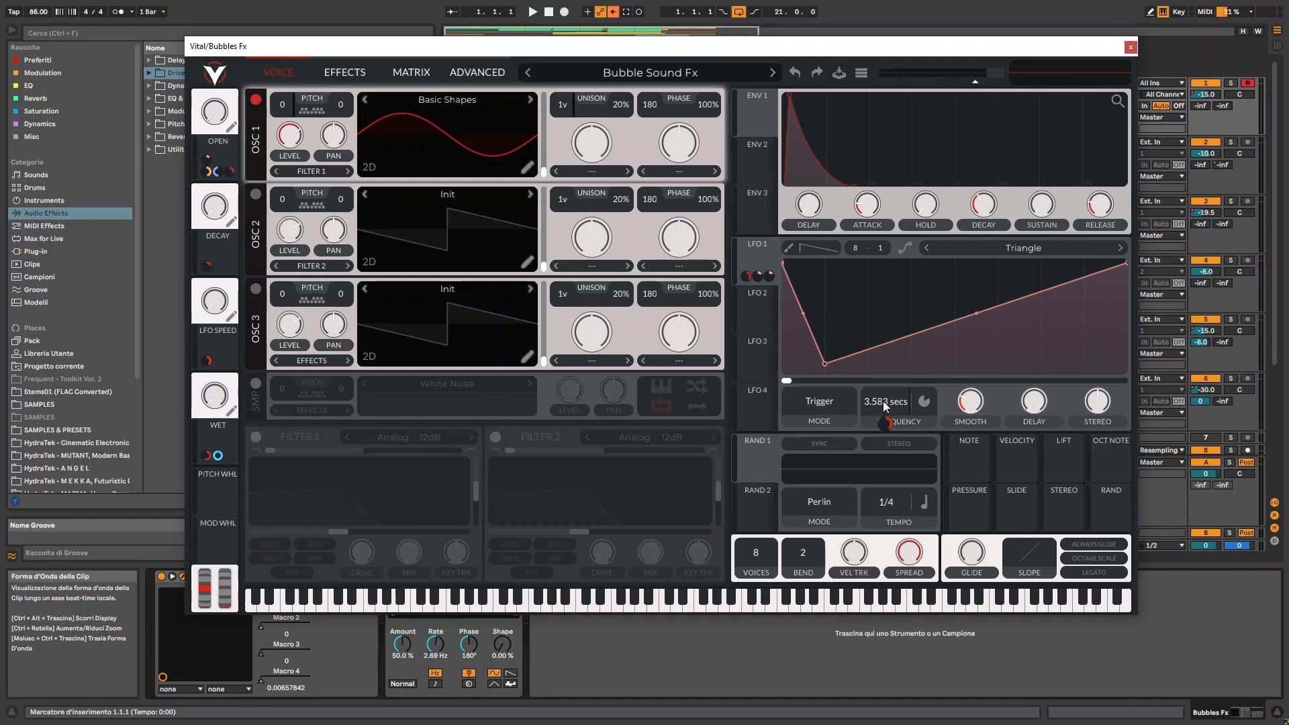
mouse_move(883, 401)
left_mouse_down()
mouse_move(883, 368)
mouse_move(875, 401)
left_mouse_up()
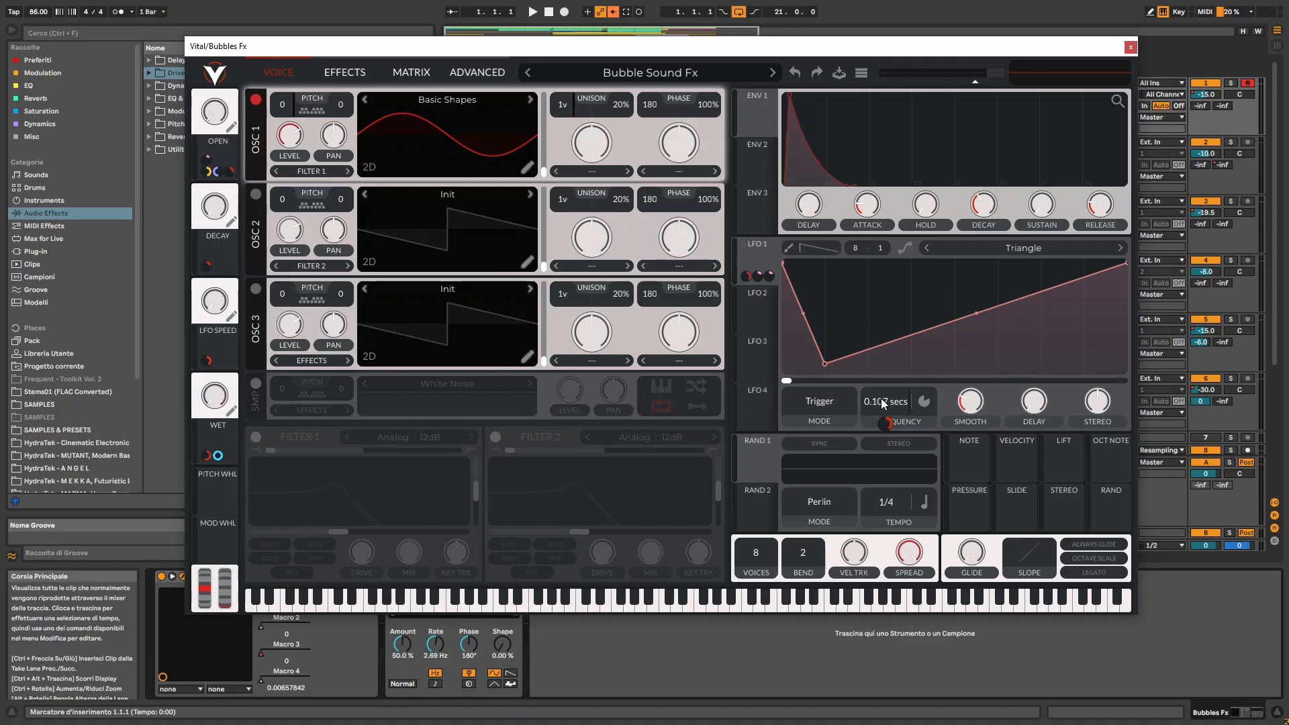
left_click_drag(882, 400, 883, 374)
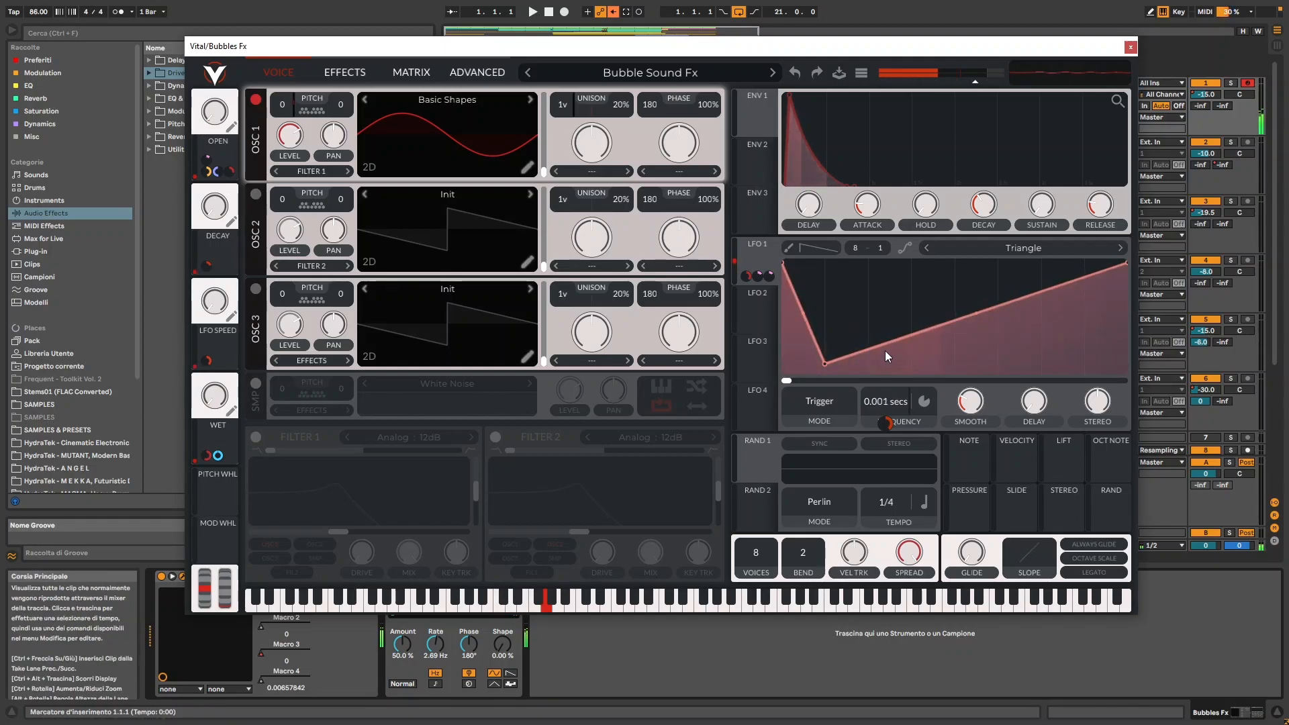
left_click_drag(885, 370, 886, 388)
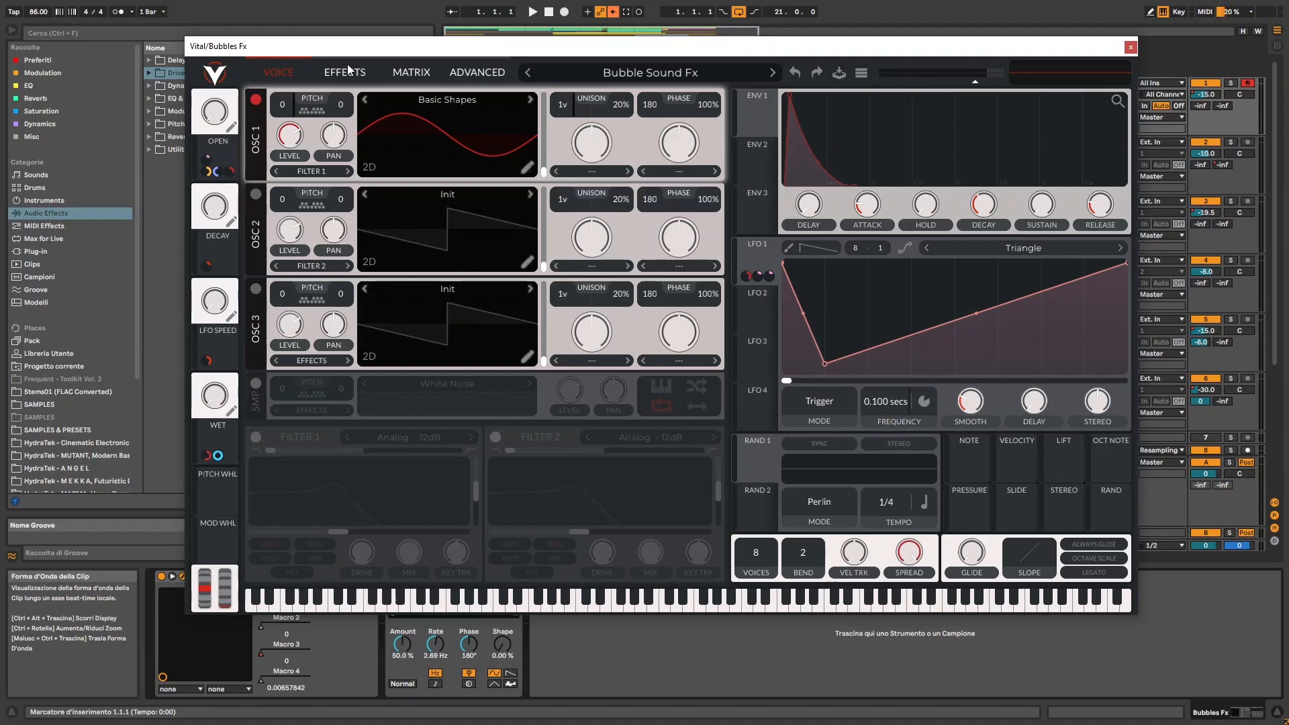
Switch on only the Delay effect and set its cutoff to 57.47 while playing test notes.
left_click(330, 71)
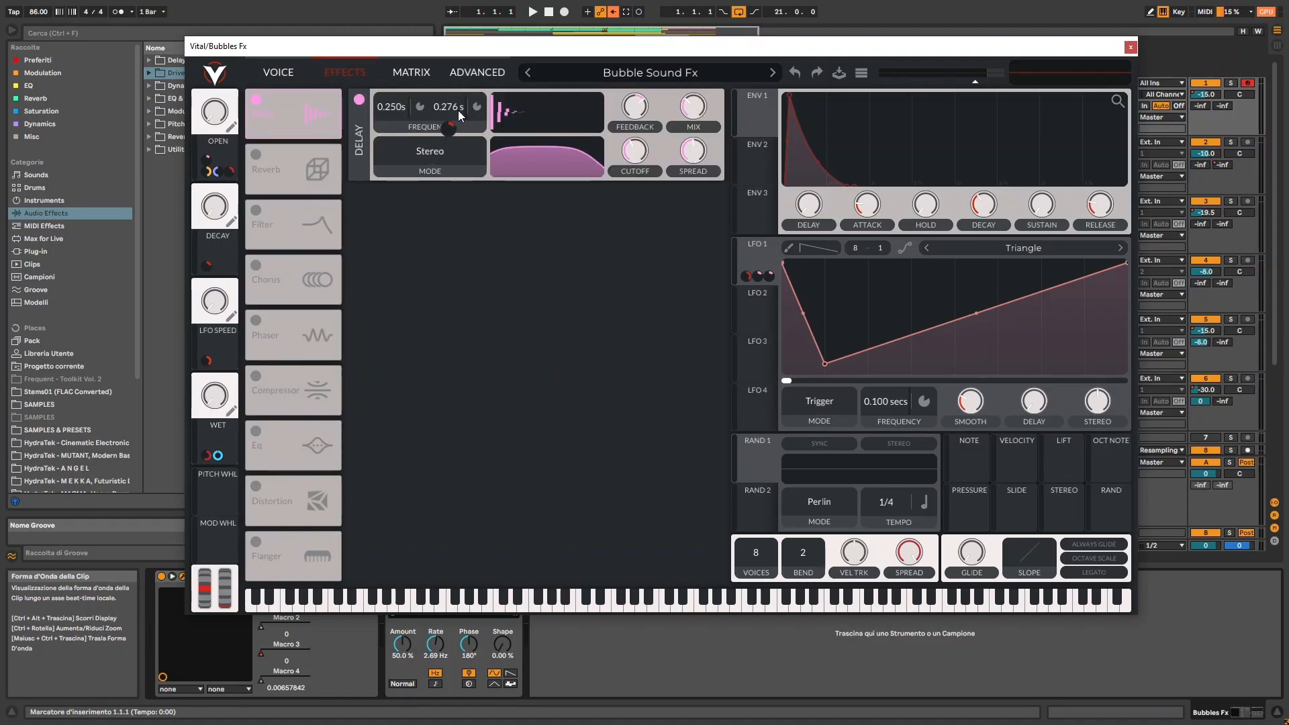
mouse_move(443, 124)
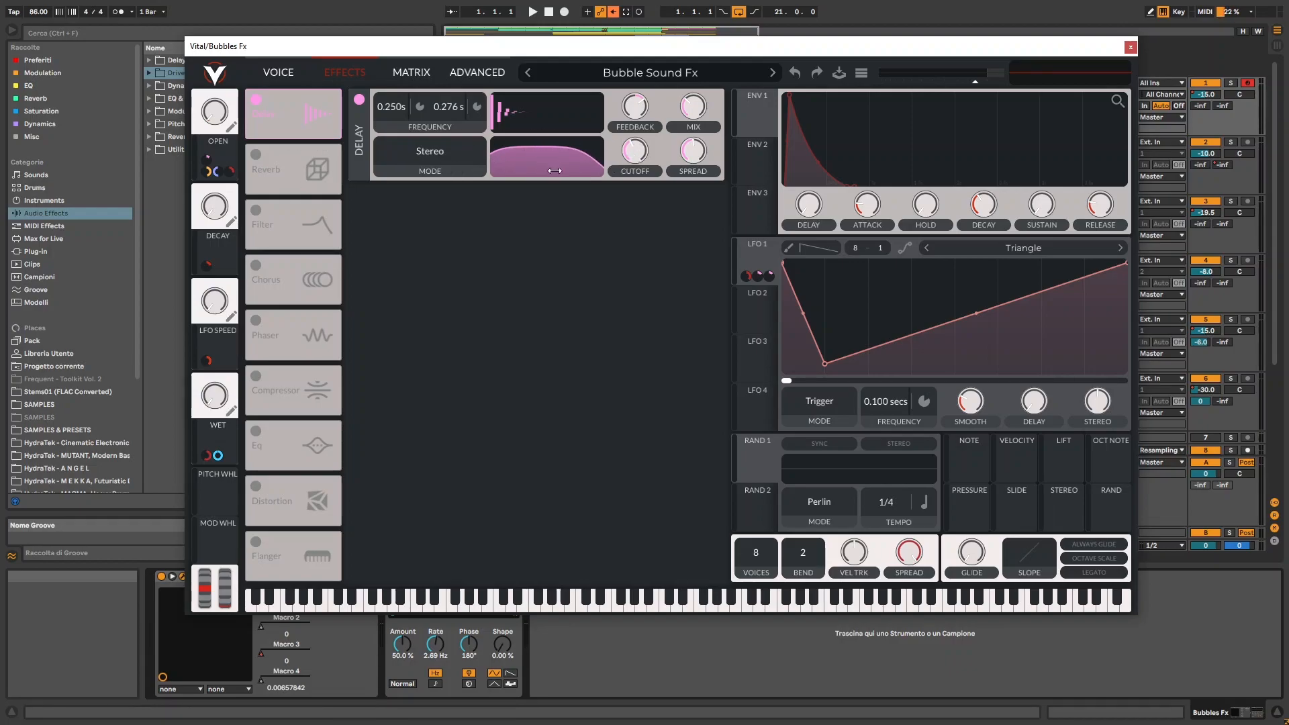
left_click_drag(691, 155, 638, 155)
key("h")
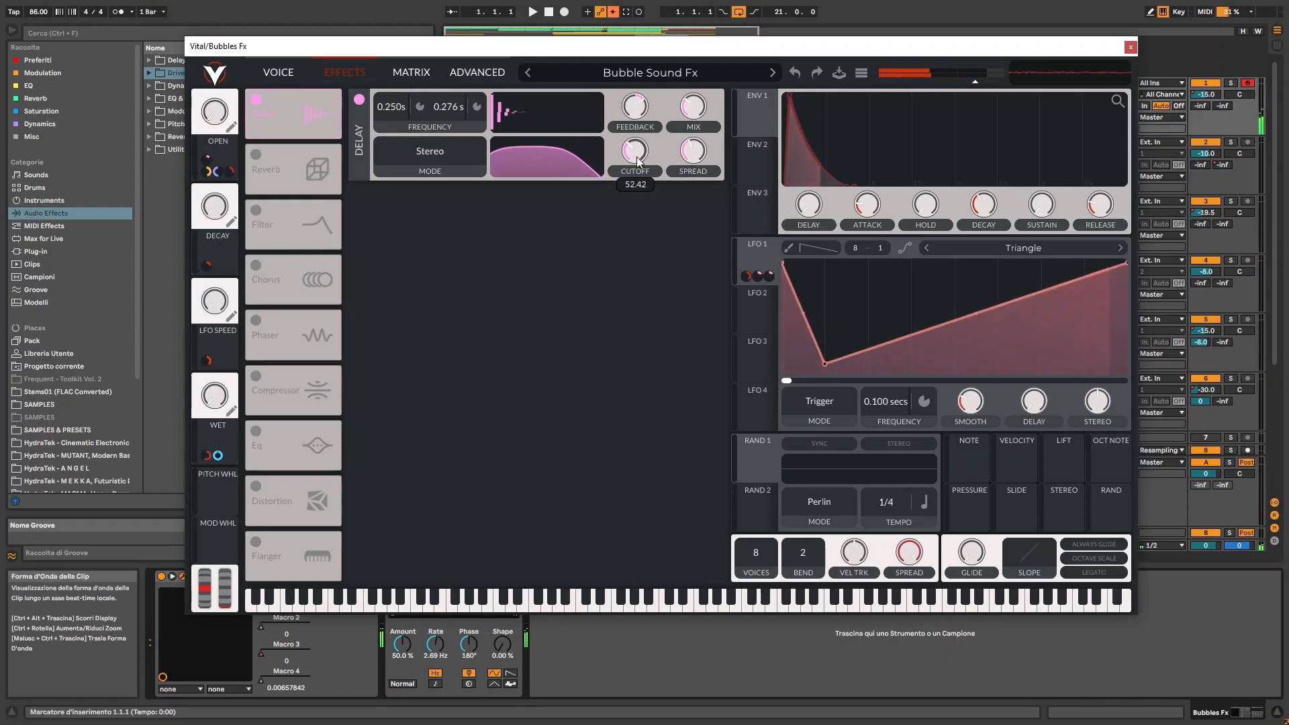
key("s")
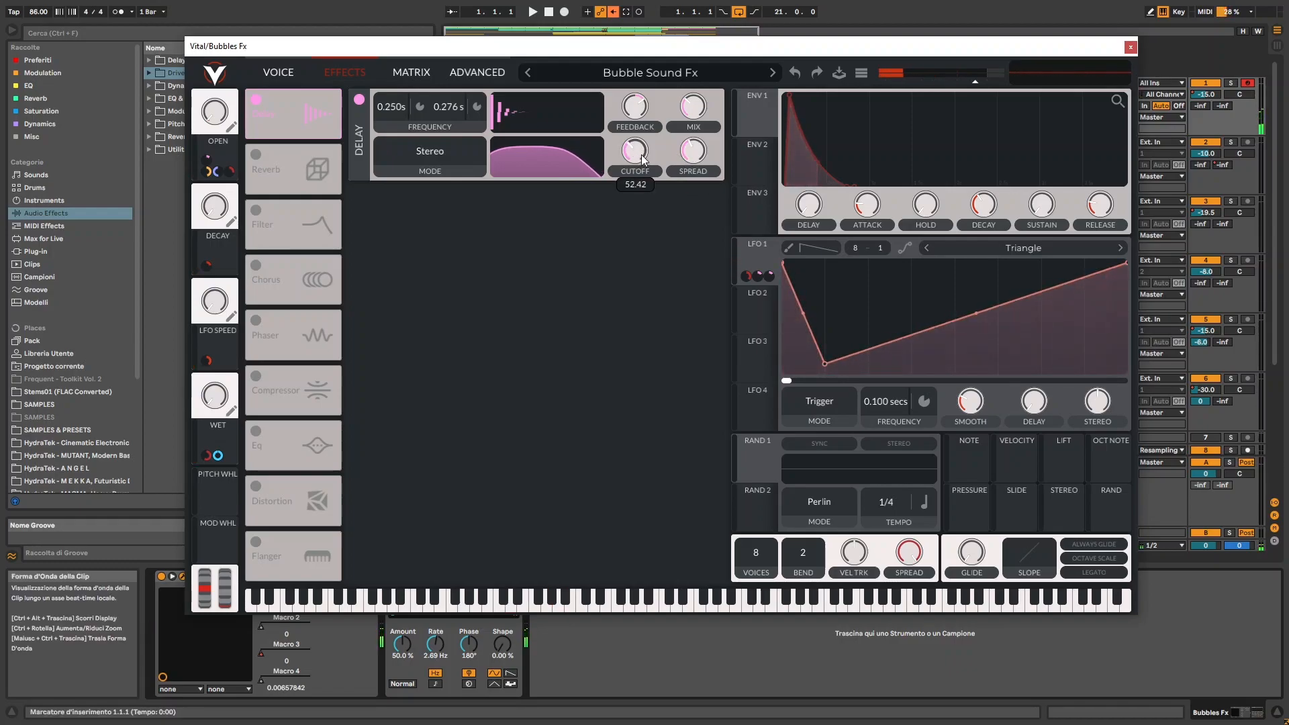
left_click_drag(635, 161, 636, 157)
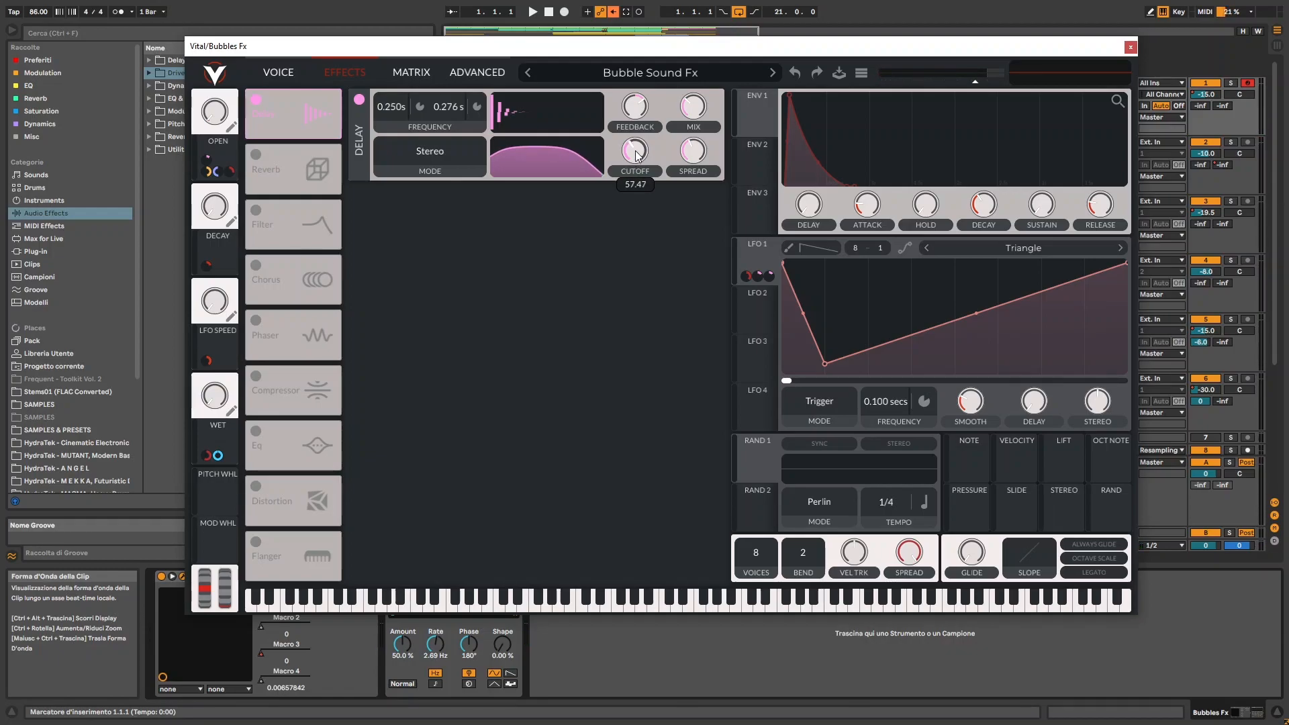
key("a")
Unbypass the LFO 1 modulations of both Delay frequencies.
mouse_move(753, 251)
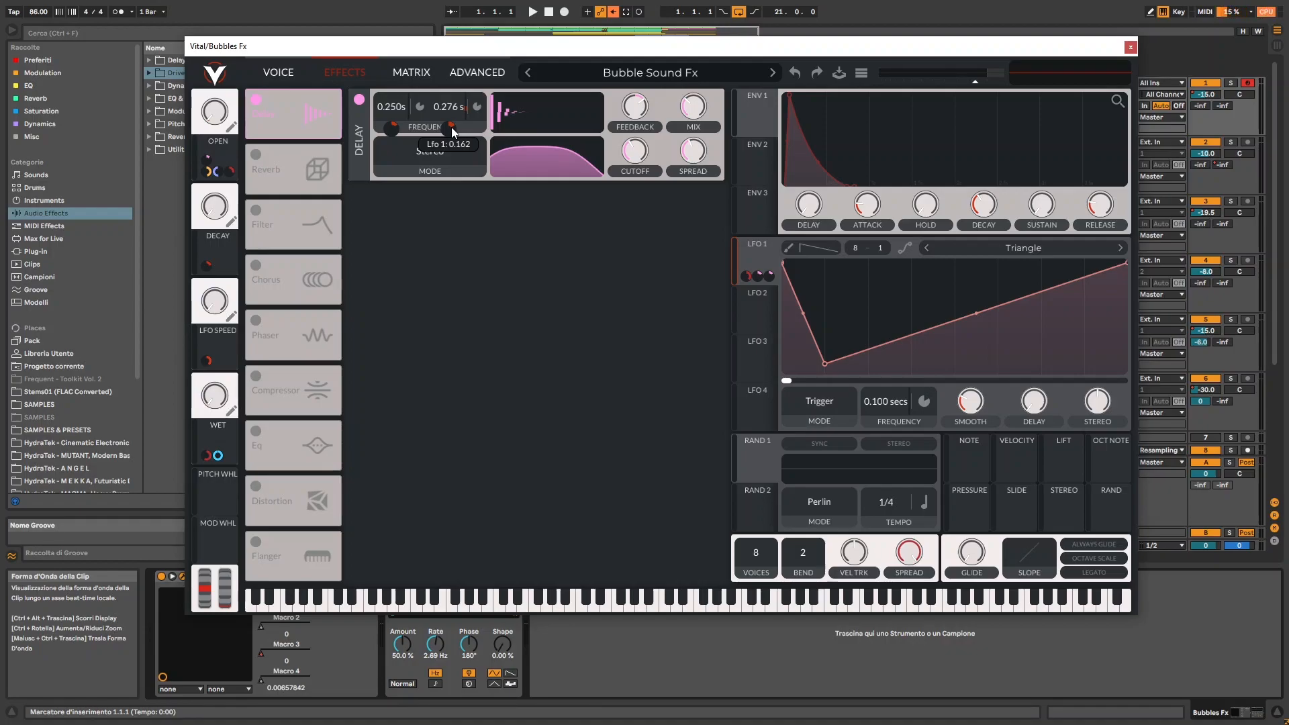
right_click(756, 281)
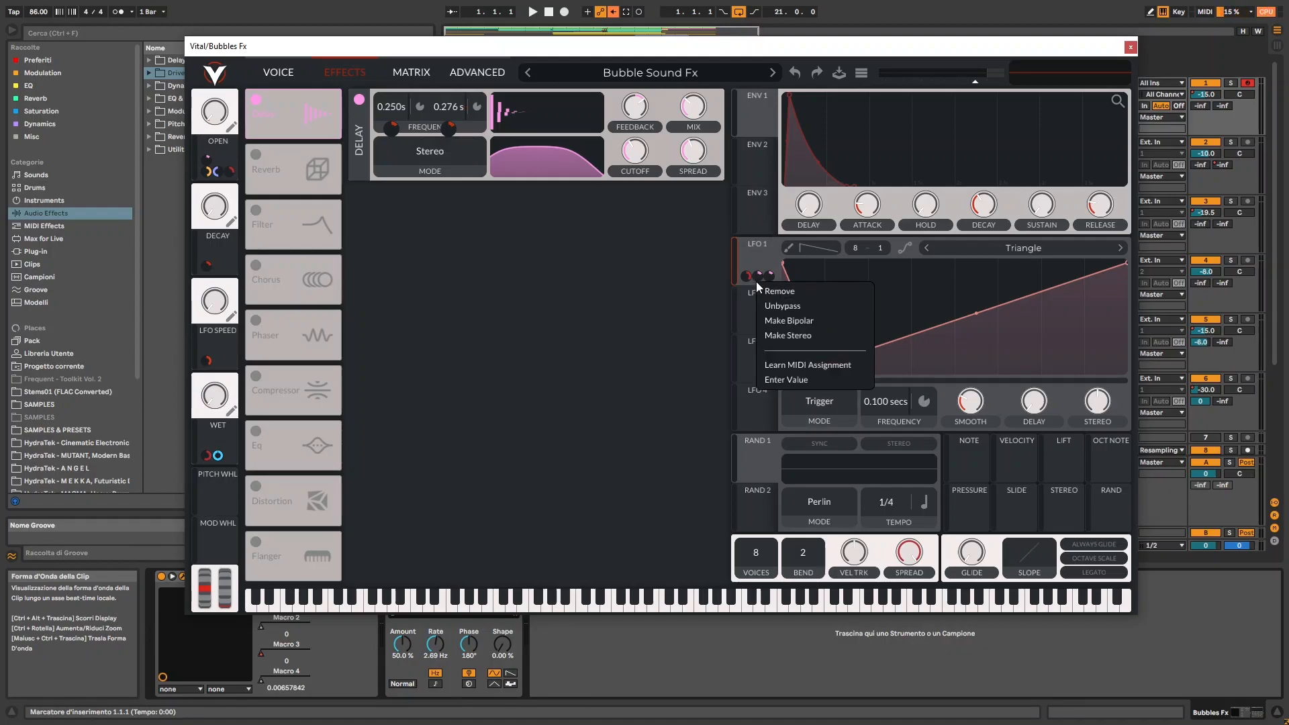
left_click(784, 306)
right_click(772, 277)
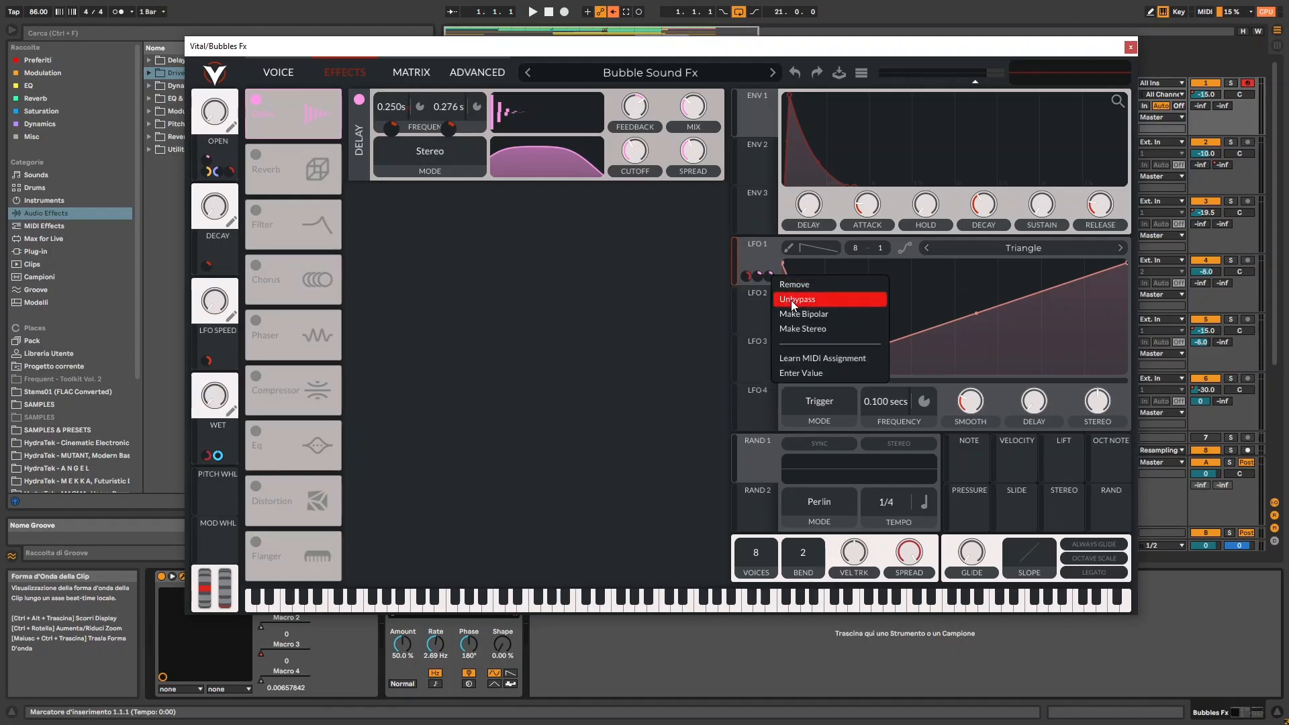
left_click(796, 298)
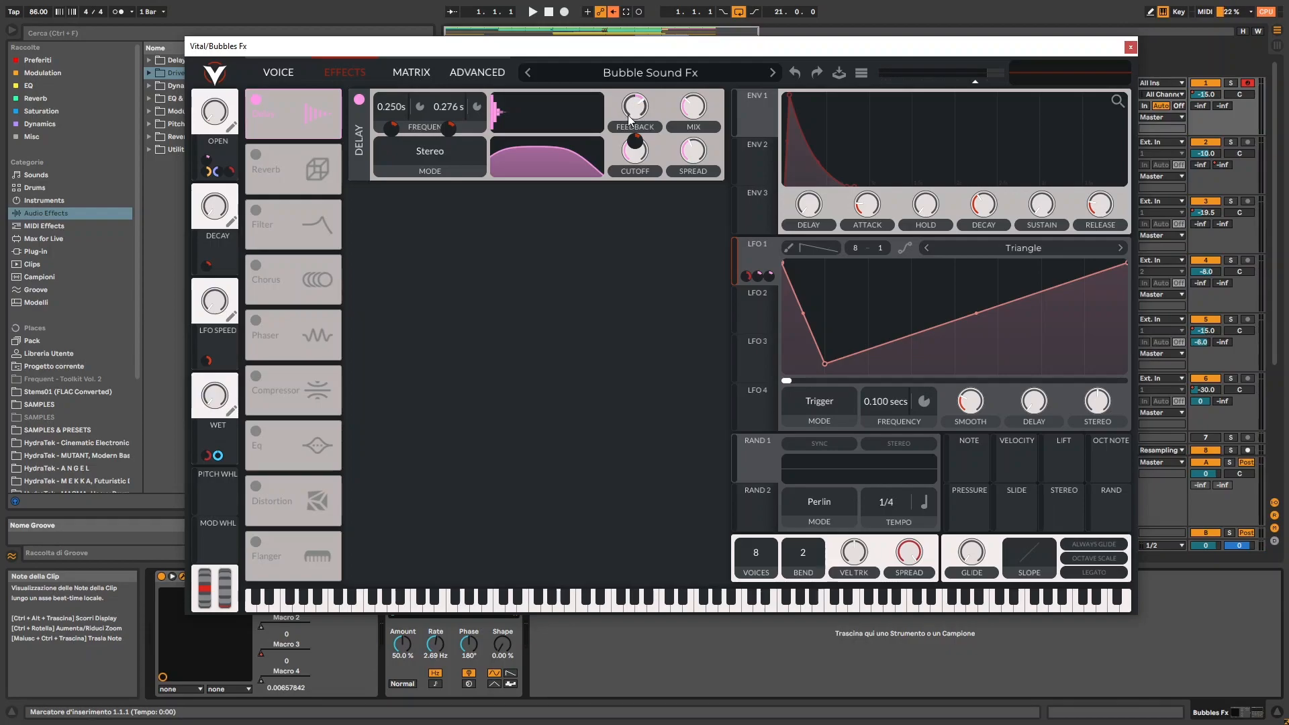
Set the Delay feedback to 31.58% and play several notes to audition the repeats.
mouse_move(629, 111)
left_mouse_down()
mouse_move(636, 102)
mouse_move(639, 126)
mouse_move(639, 115)
left_mouse_up()
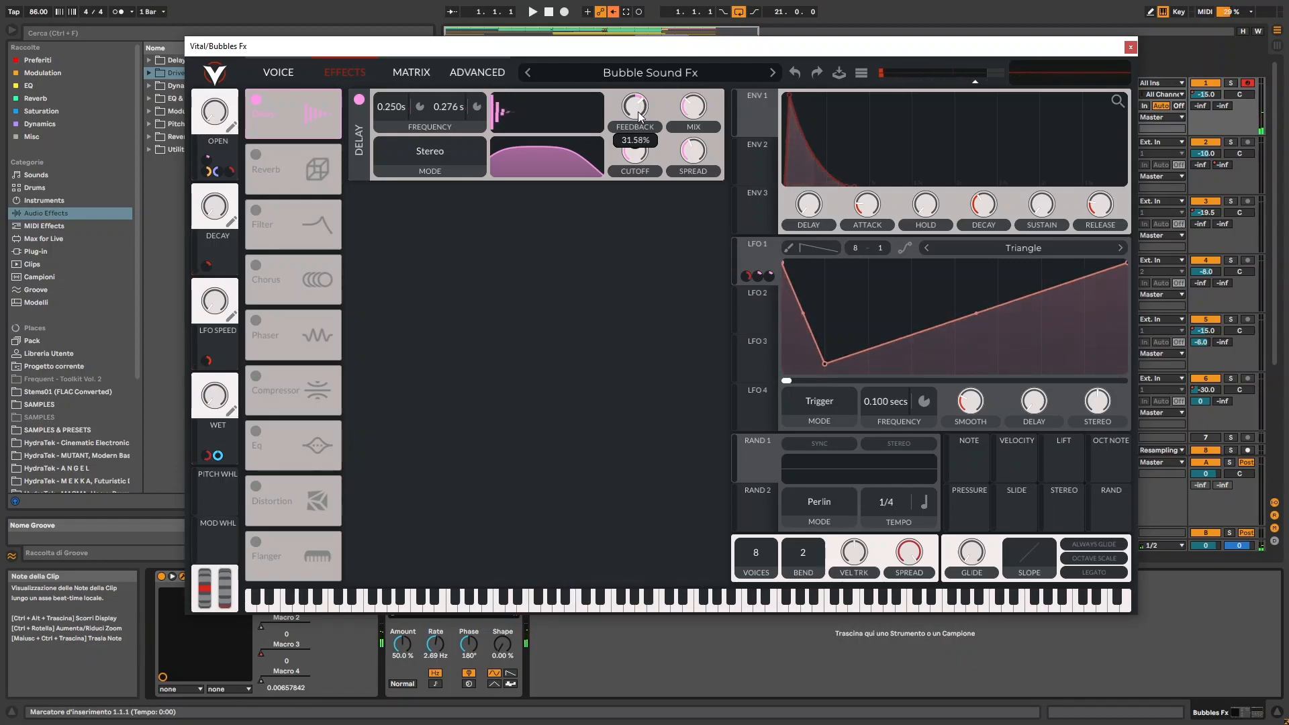
key("z")
key("a")
key("h")
key("h")
key("j")
key("s")
Switch on the Reverb effect and play a run of notes to audition it with the Delay.
left_click(256, 154)
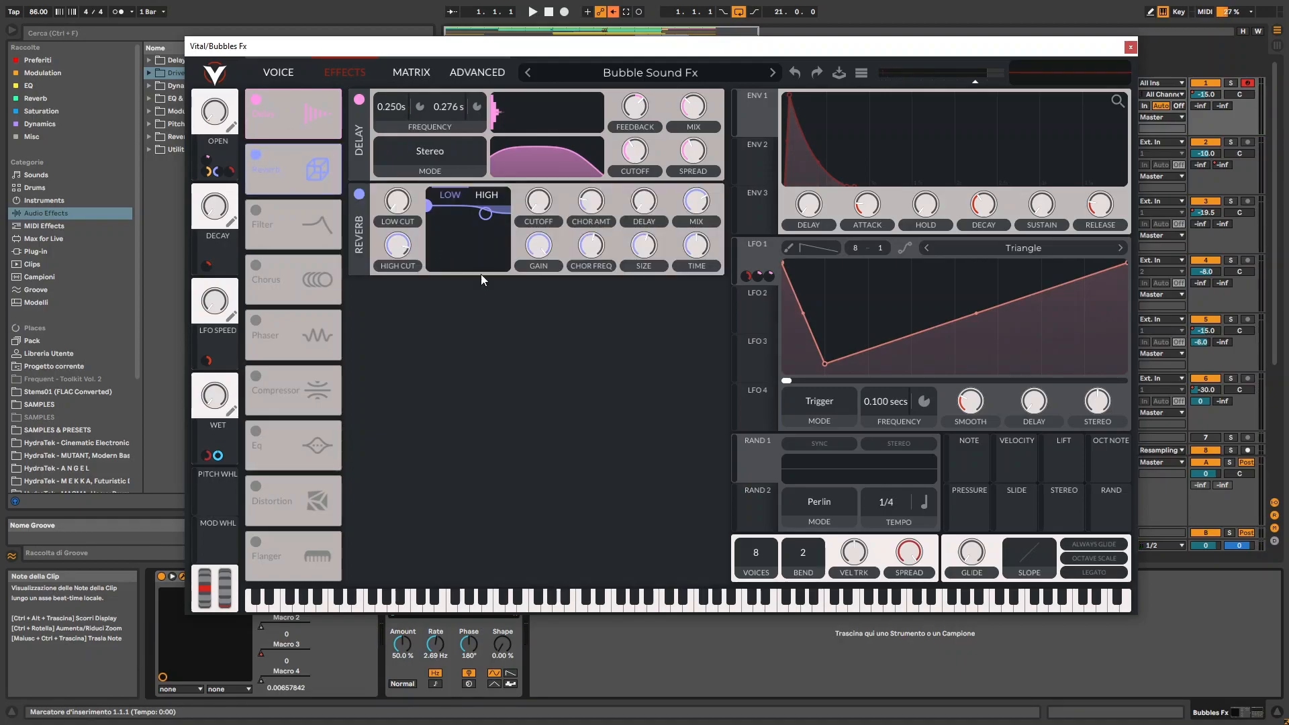
key("a")
key("j")
key("d")
key("j")
key("f")
key("d")
key("f")
key("s")
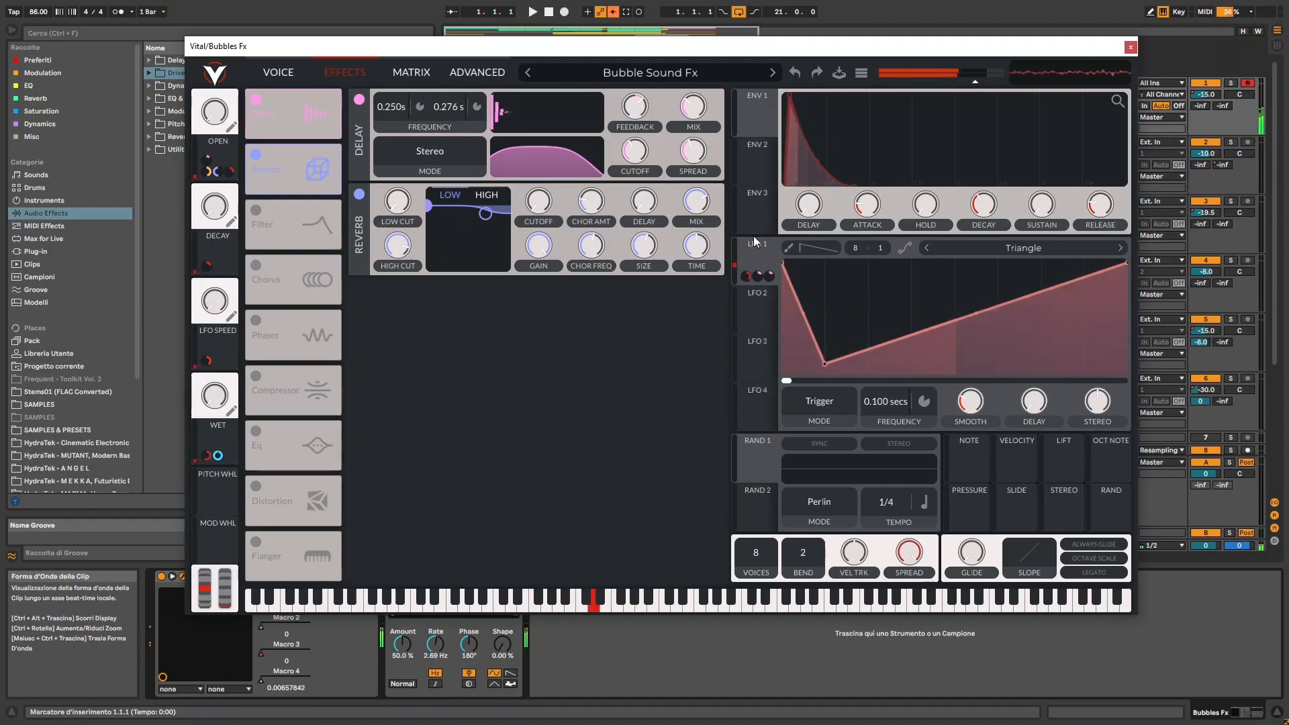
Switch on the Filter effect and play a run of notes to audition it with the Delay and Reverb.
left_click(256, 210)
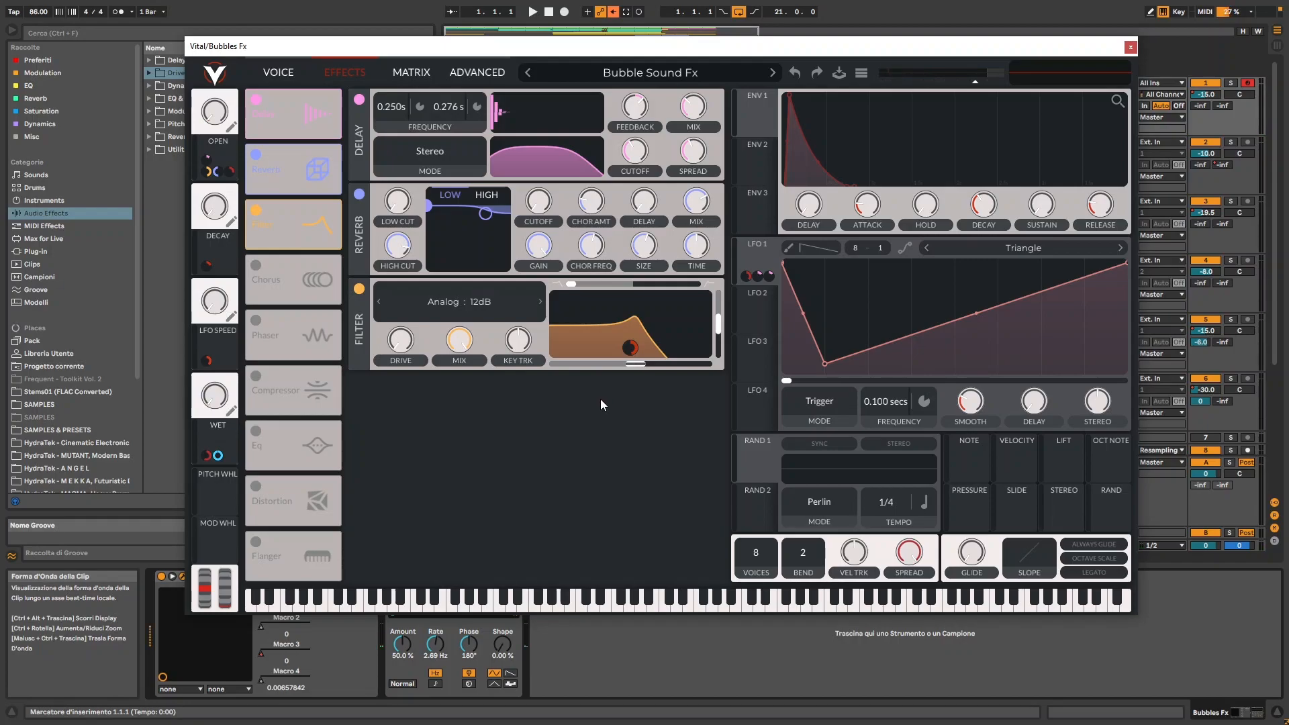
key("h")
key("d")
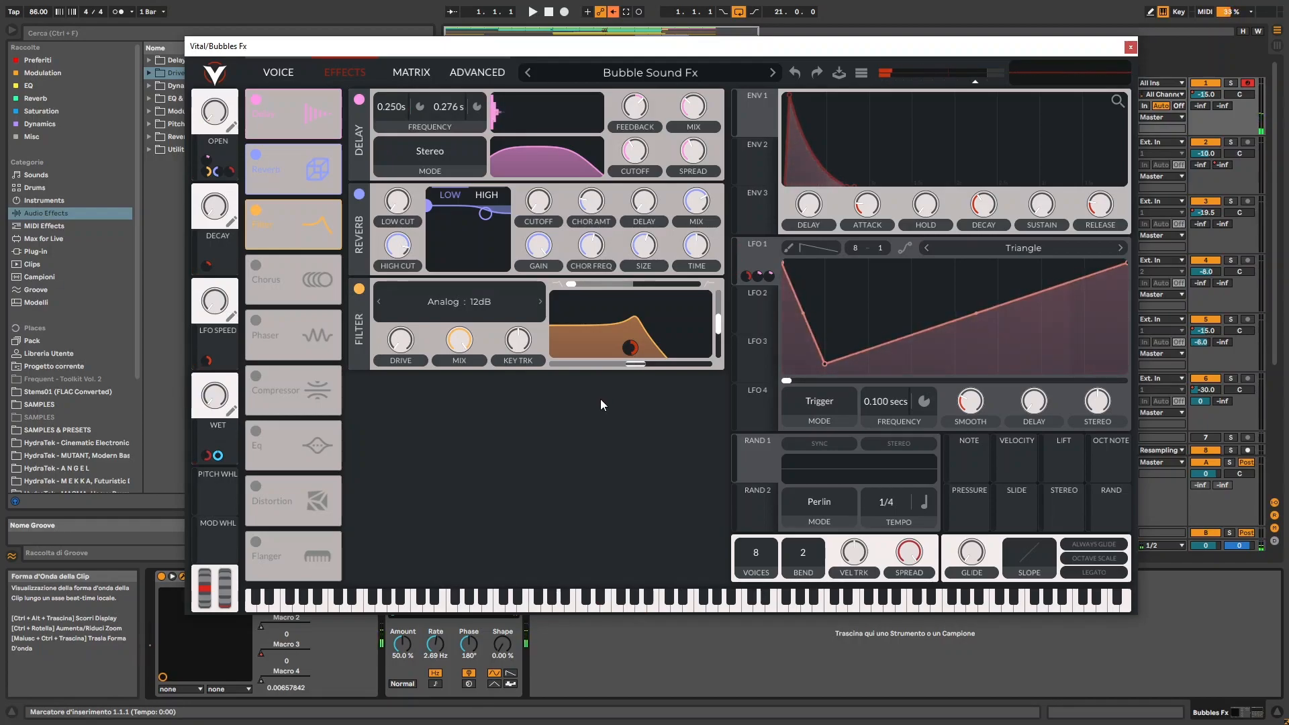
key("j")
key("k")
key("h")
key("s")
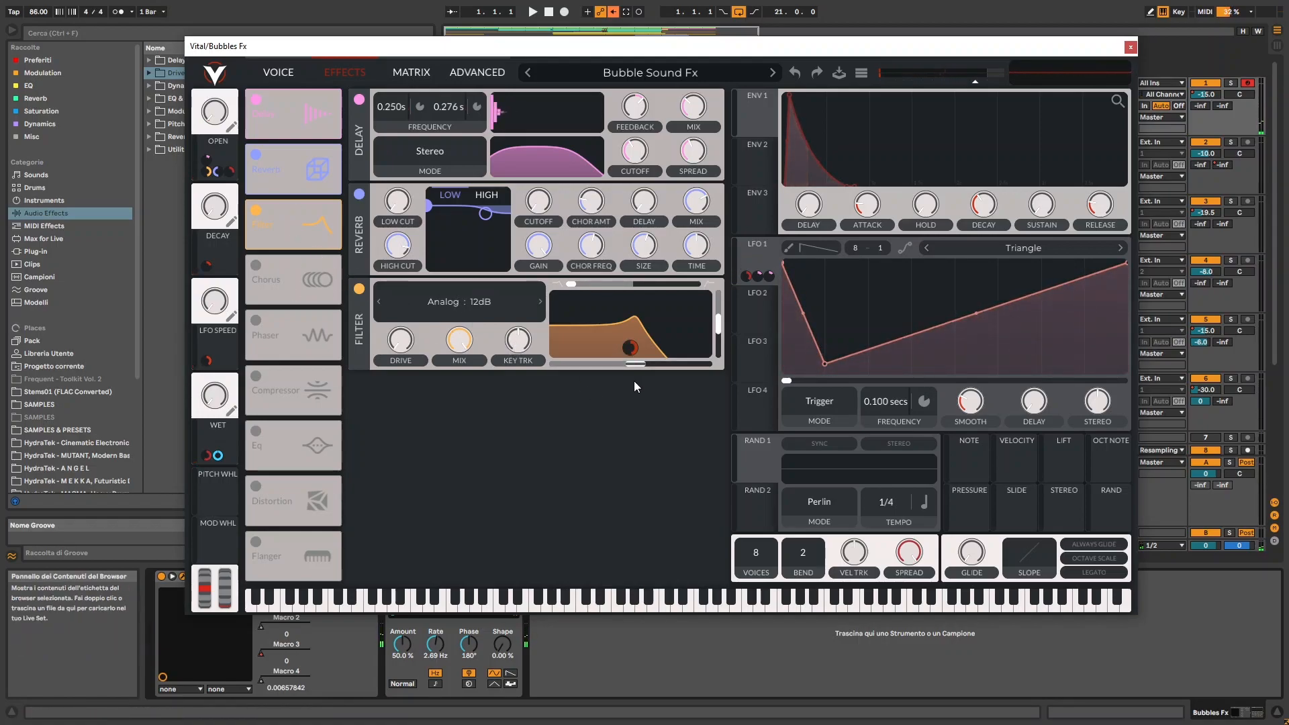
Sweep the OPEN macro up, down and up again to audition its effect, leaving it raised.
mouse_move(628, 355)
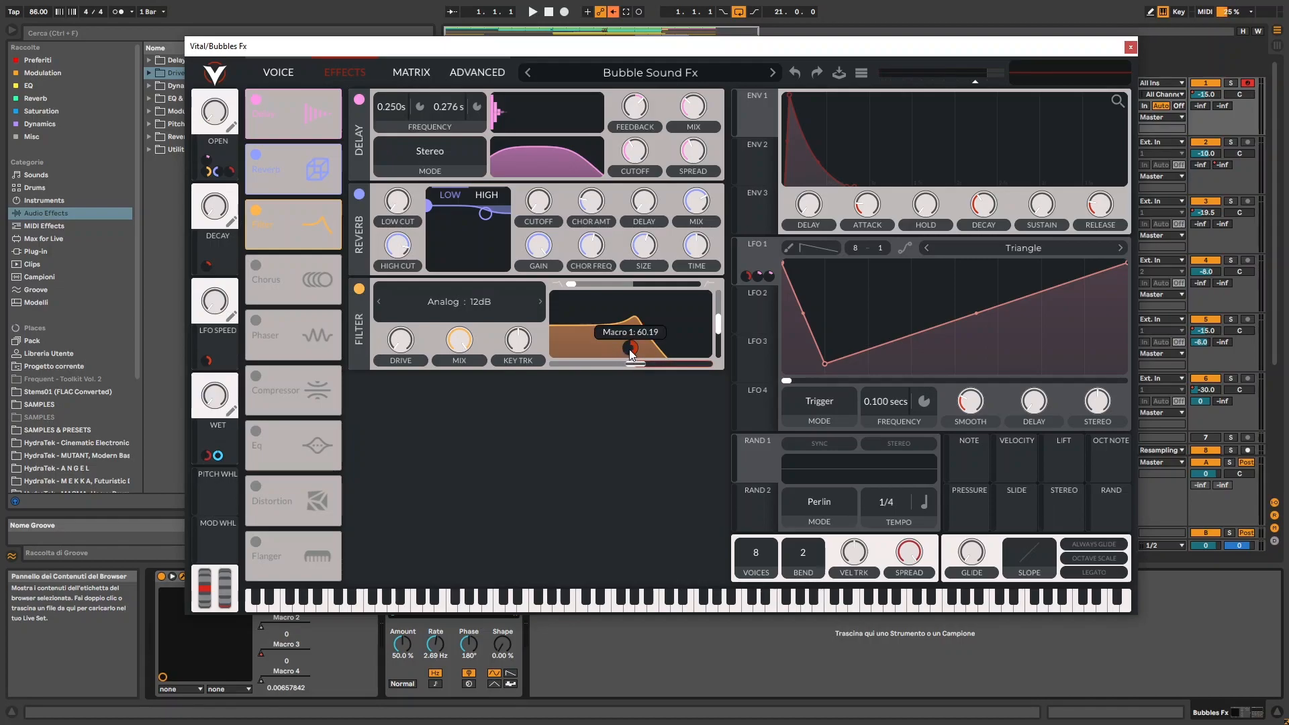
mouse_move(695, 242)
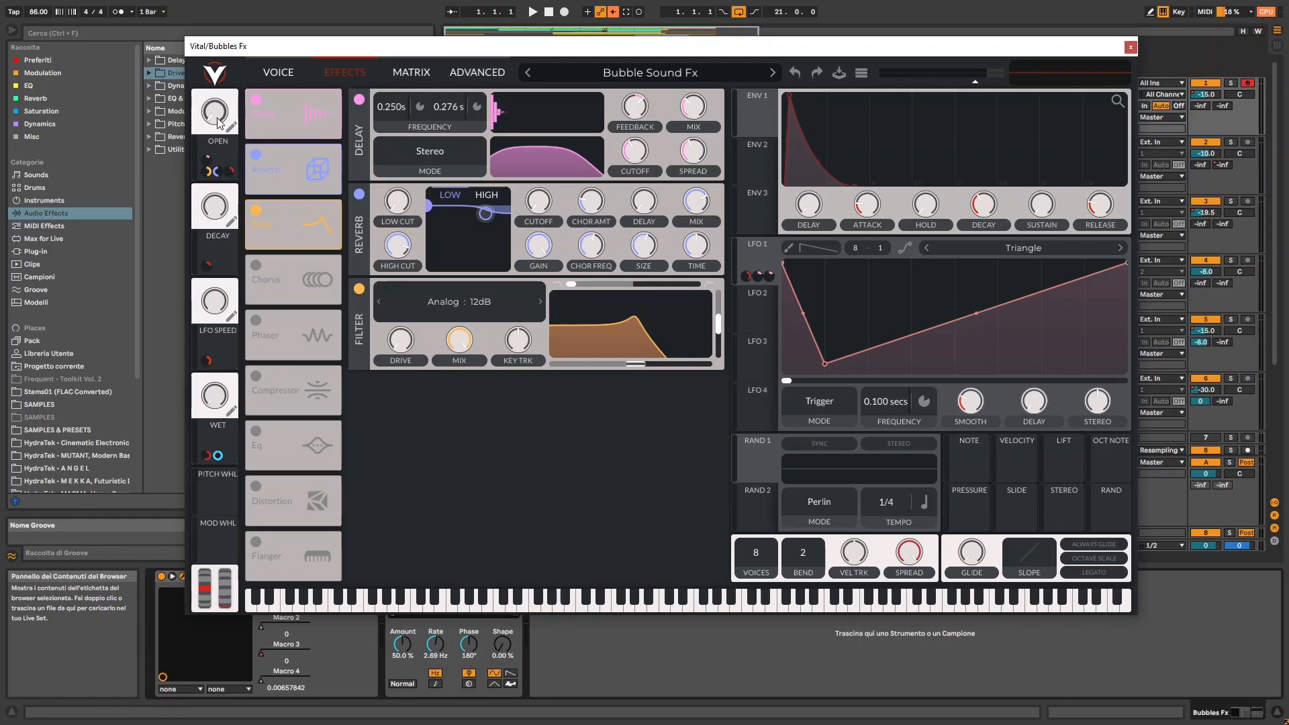
left_click_drag(218, 122, 219, 65)
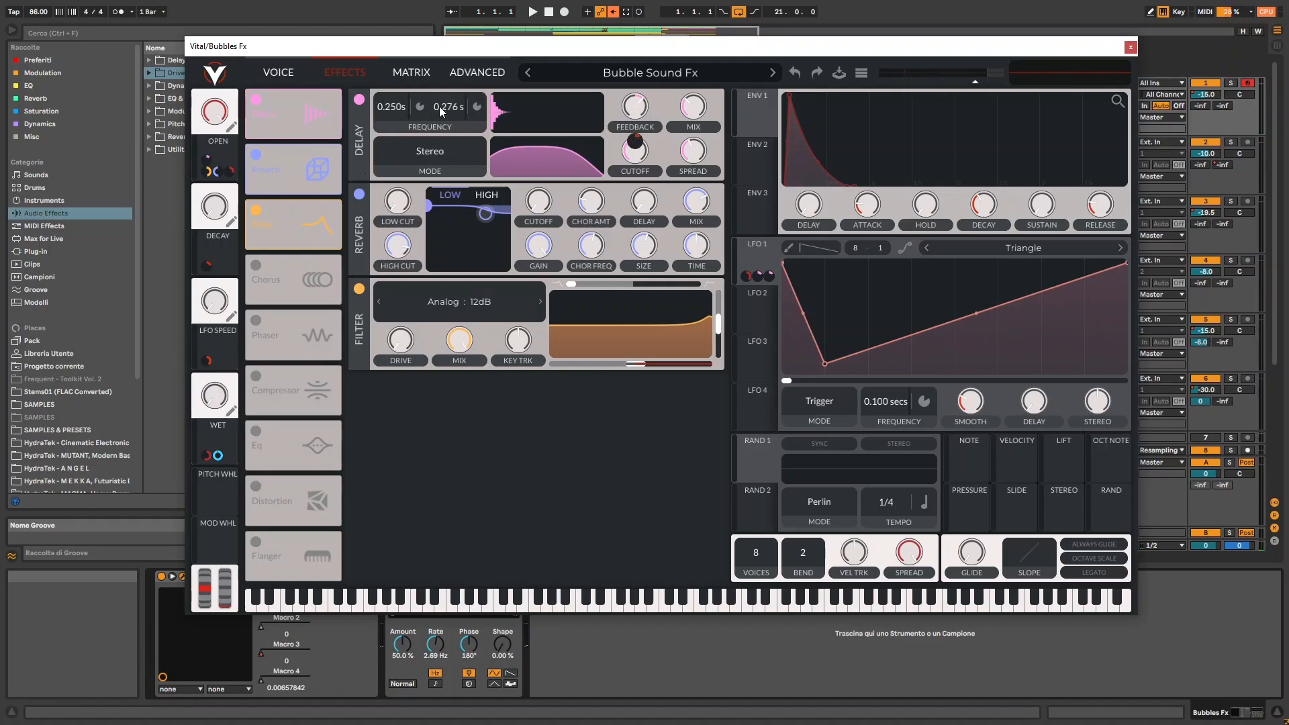
mouse_move(209, 163)
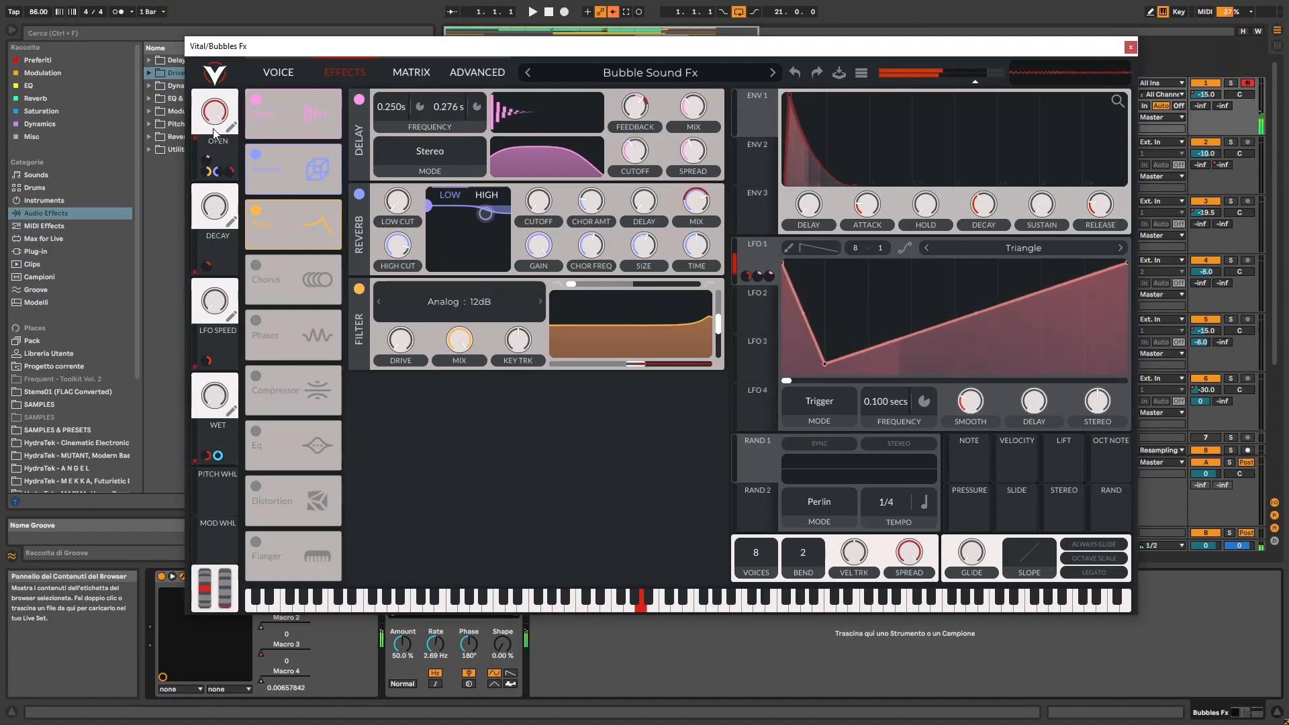
left_click_drag(210, 144, 213, 225)
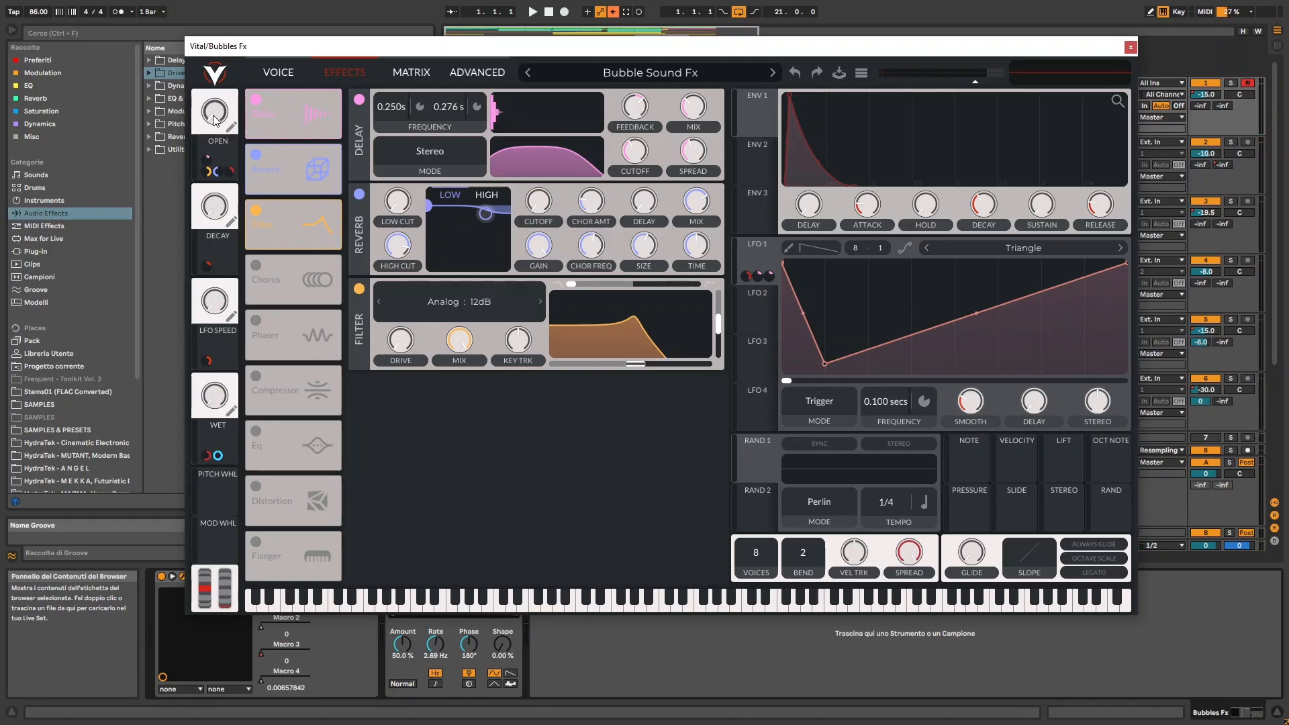
left_click_drag(213, 119, 219, 66)
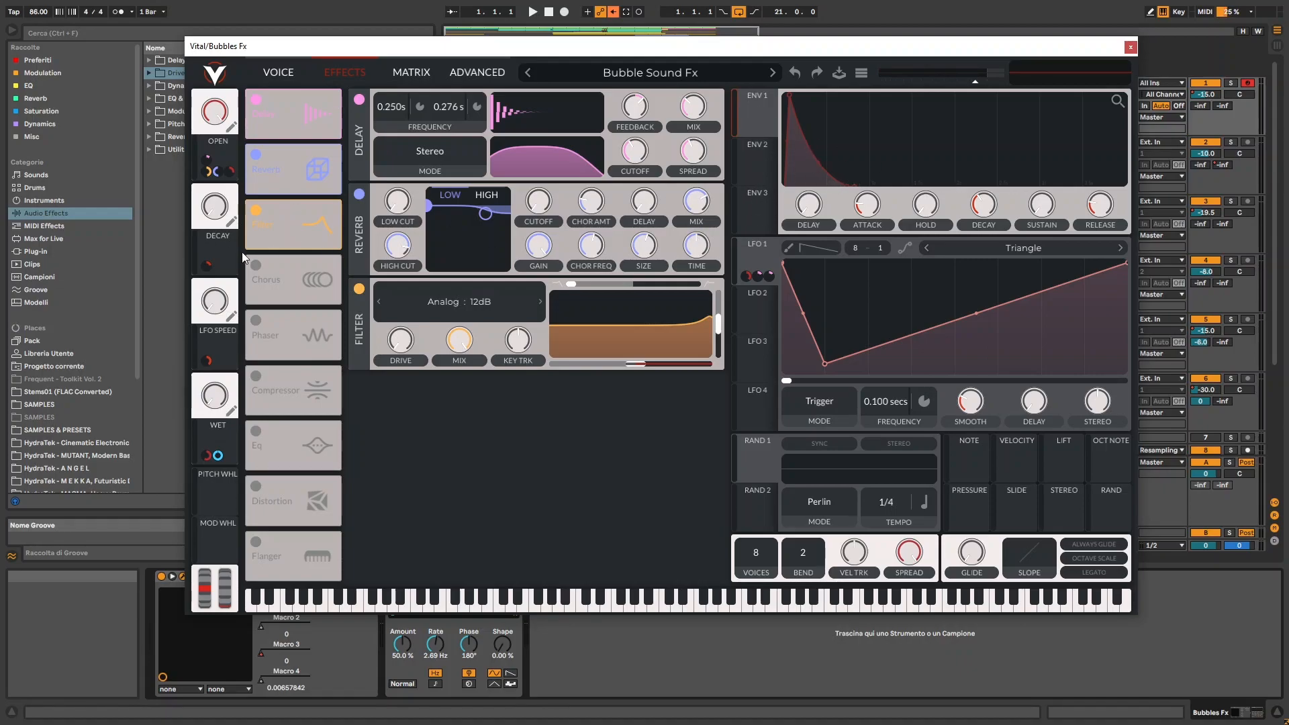
Solo the Bubbles Fx track and sweep the DECAY macro up and back to 0 while playing notes.
left_click_drag(209, 202, 207, 151)
key("m")
key("s")
left_click(1162, 12)
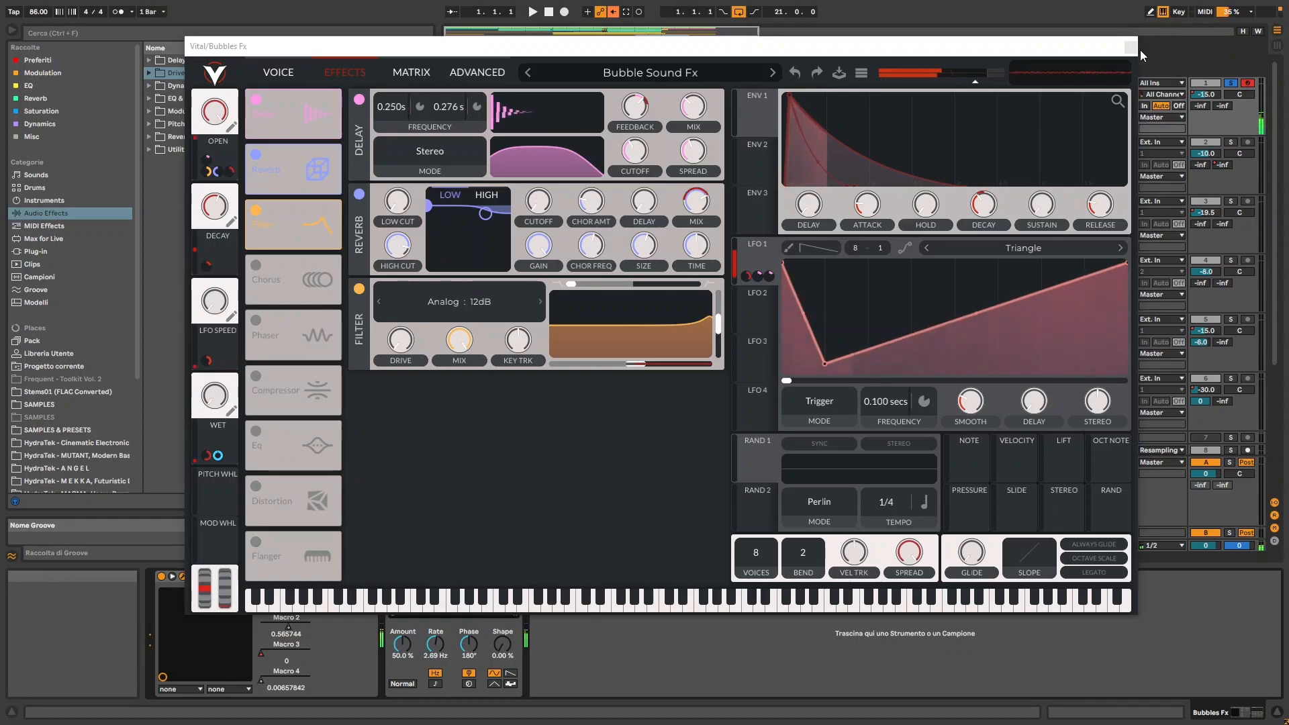
left_click_drag(208, 211, 198, 296)
key("a")
key("a")
key("a")
key("a")
key("a")
key("a")
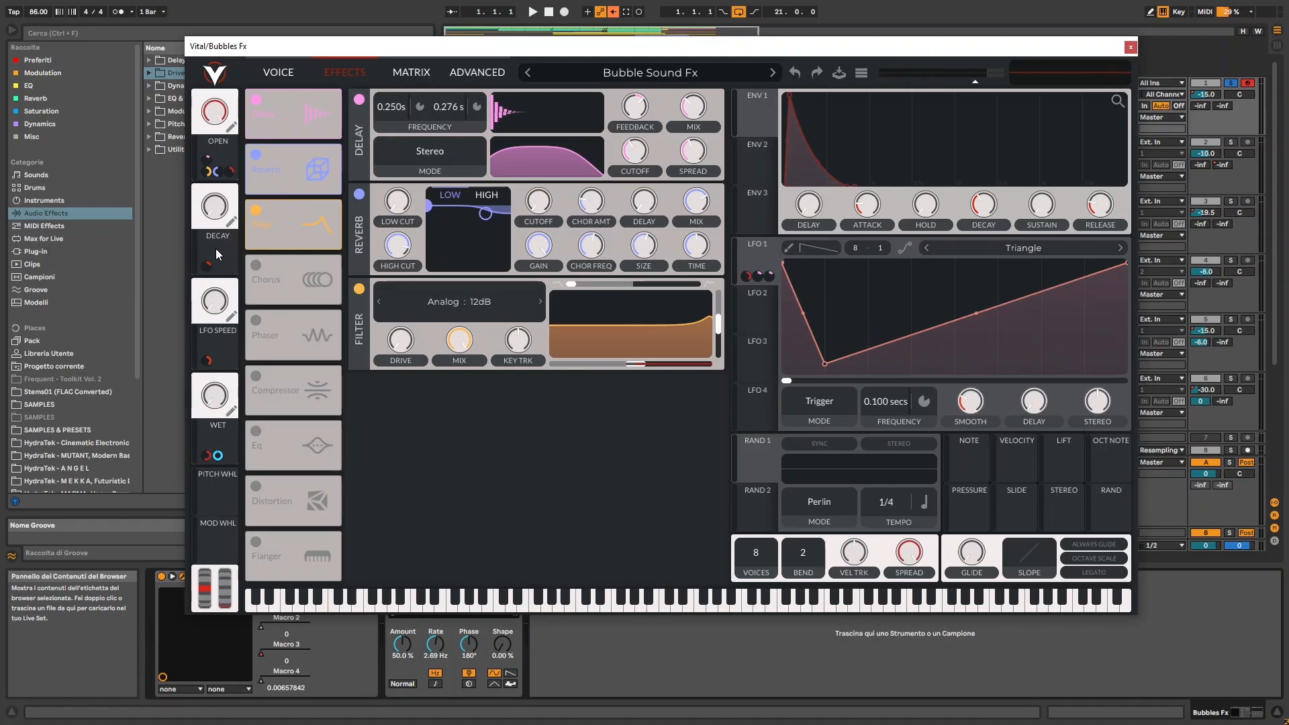
Try modulating the ENV 1 attack with the DECAY macro and remove that assignment.
left_click_drag(215, 247, 865, 207)
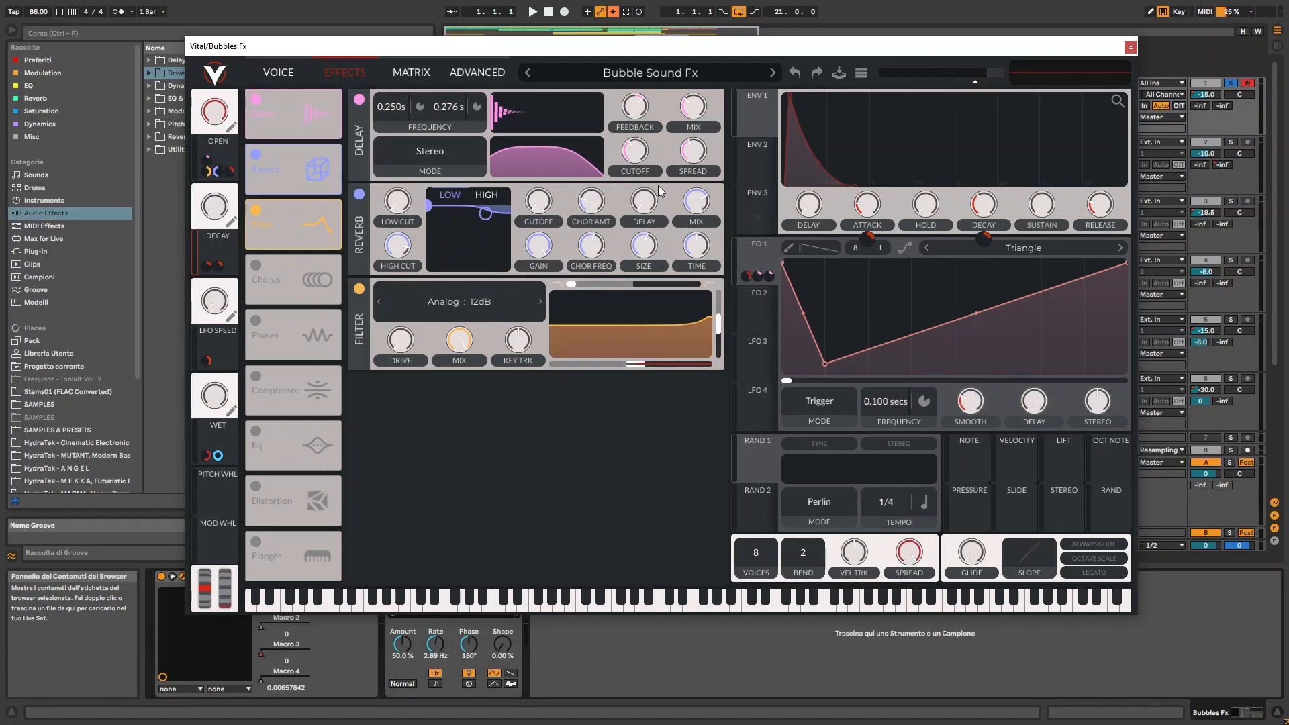
mouse_move(221, 210)
left_mouse_down()
mouse_move(202, 81)
mouse_move(205, 192)
left_mouse_up()
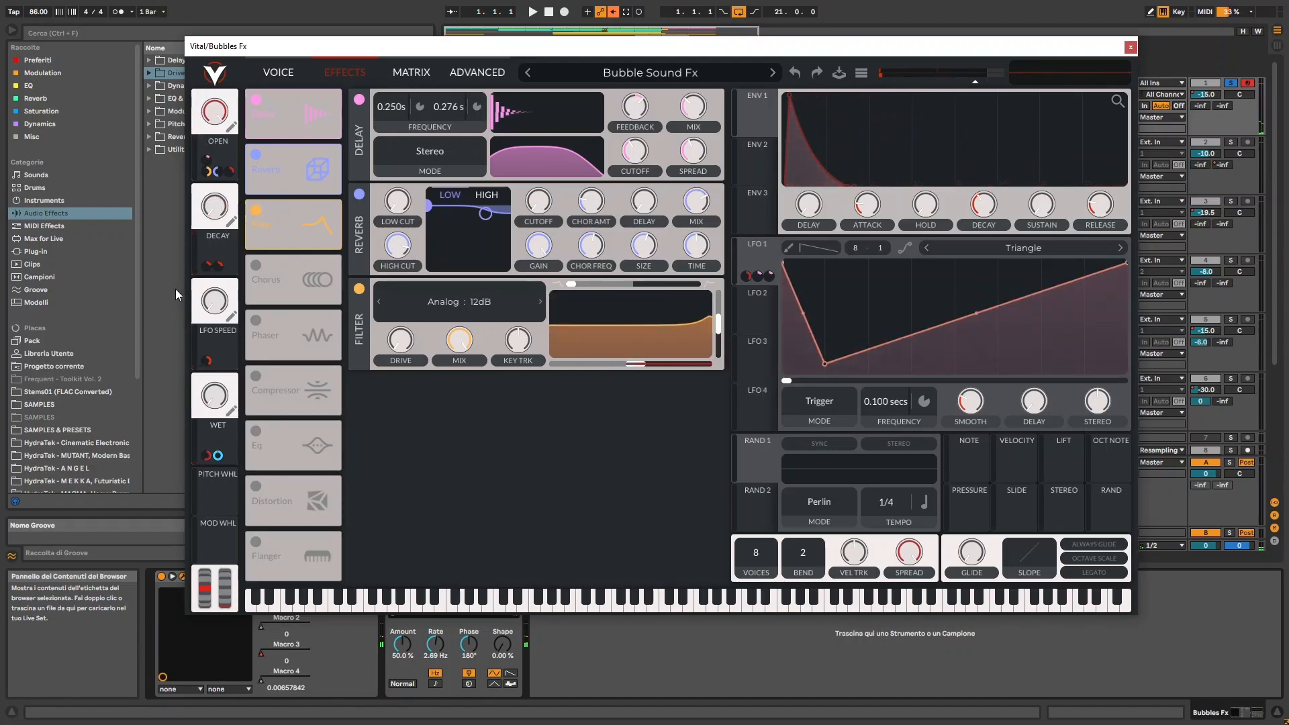
double_click(221, 265)
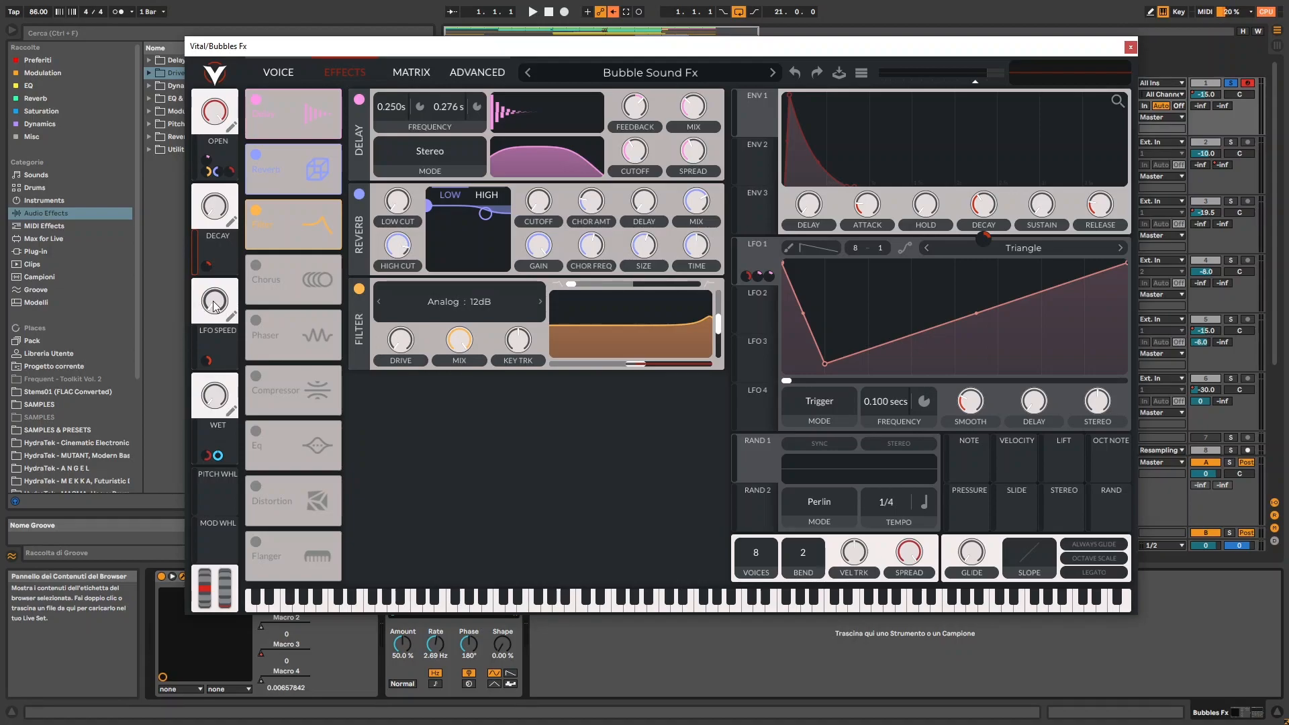
Sweep the LFO SPEED macro up to 1 and back to 0 to audition the modulation rate.
left_click_drag(208, 314, 234, 342)
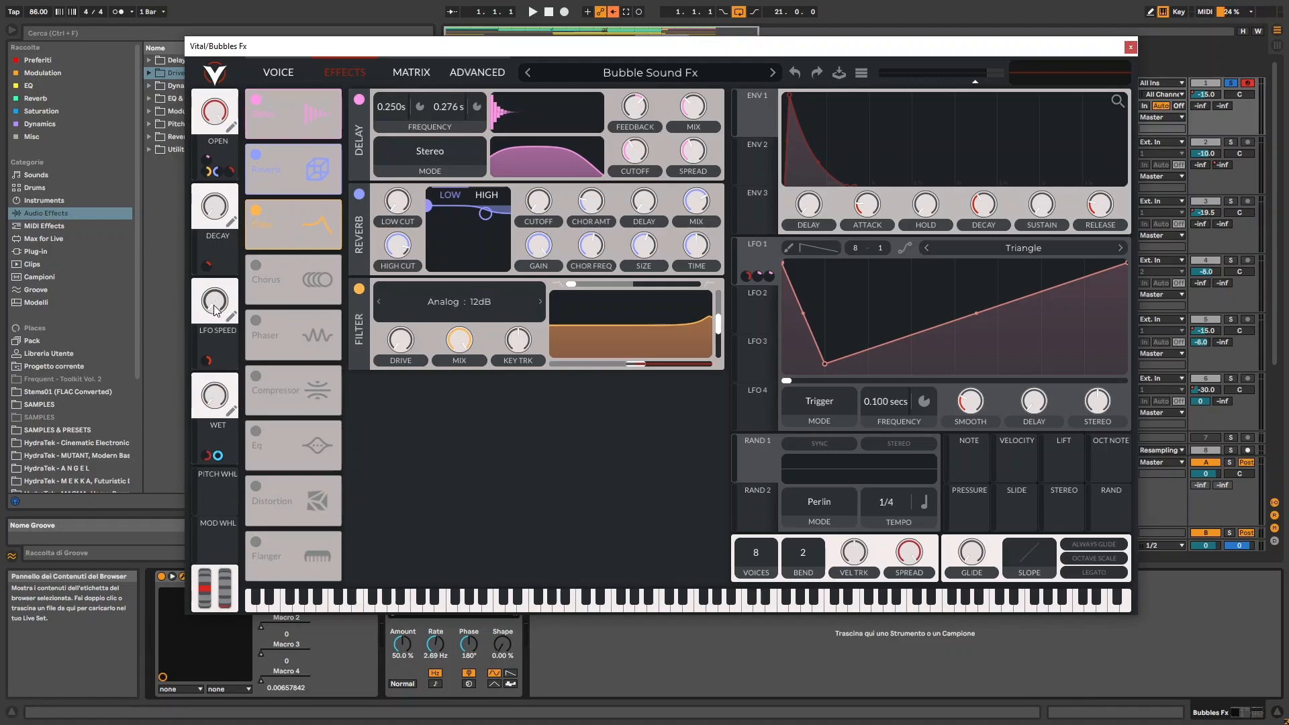
left_click_drag(214, 309, 216, 198)
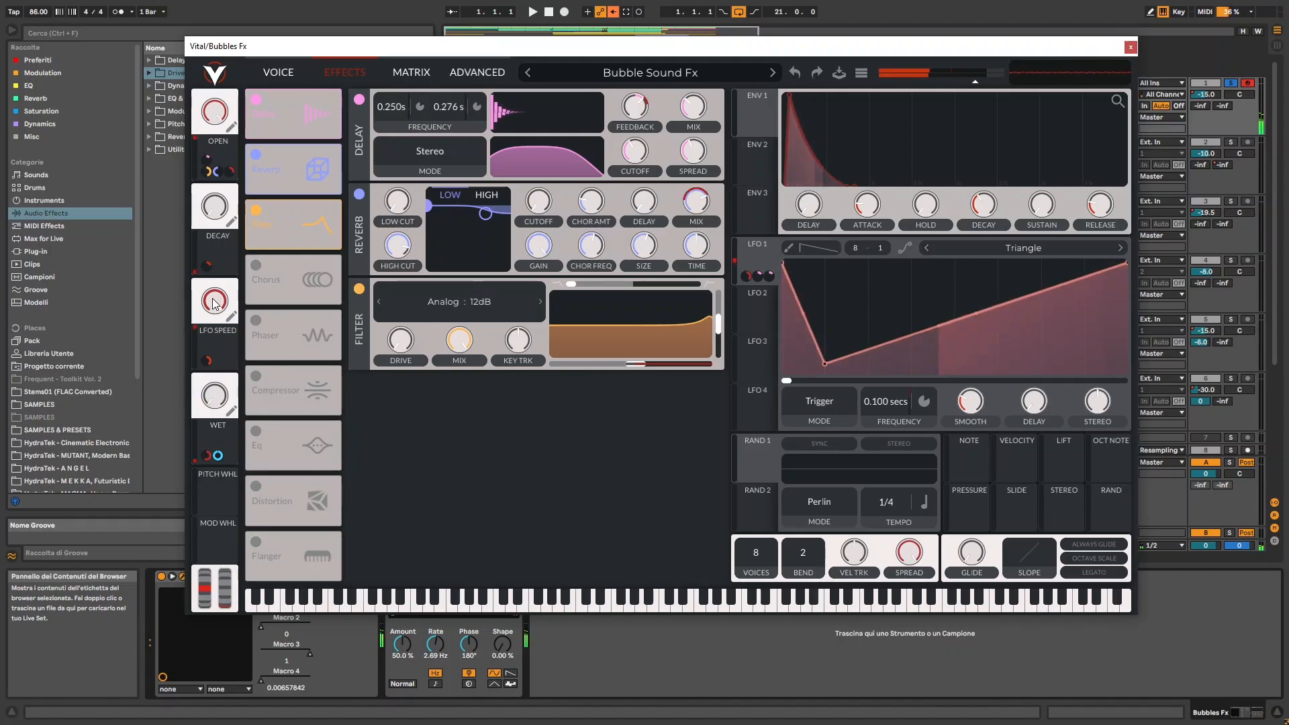
left_click_drag(206, 303, 215, 420)
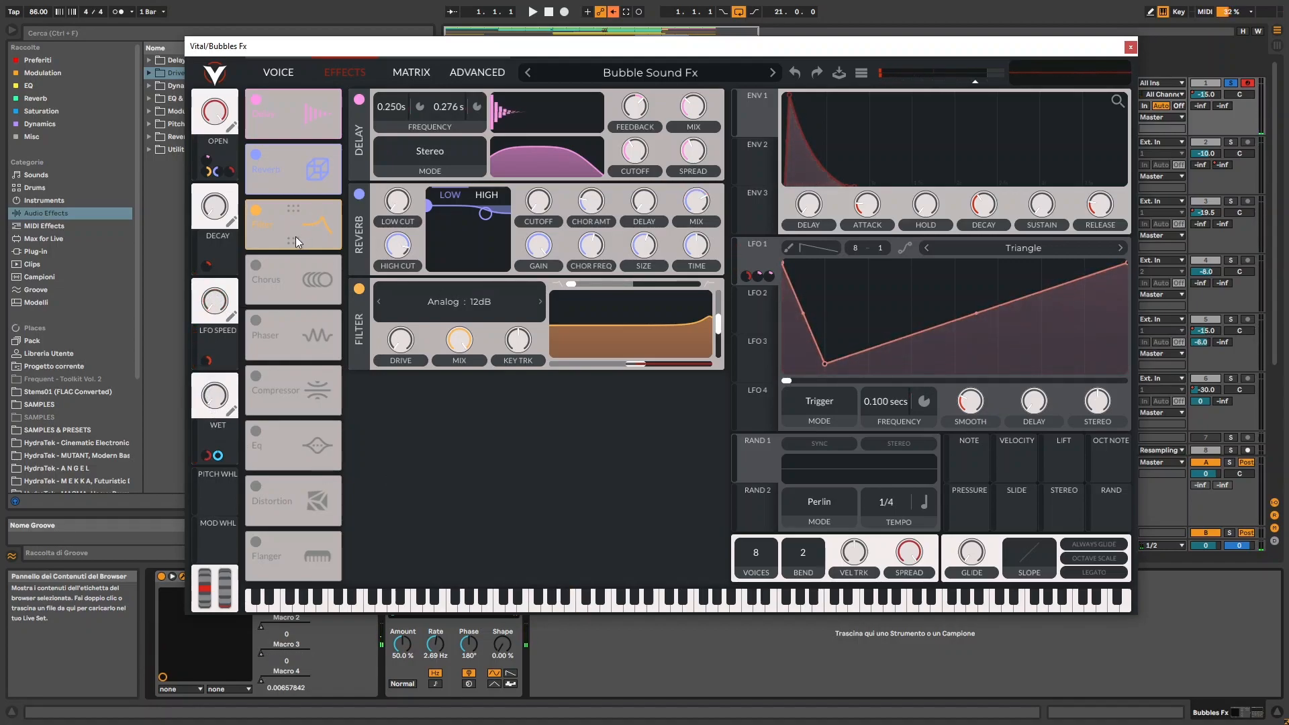
Switch on the Chorus and Phaser effects and raise the WET macro to 1.
left_click(255, 265)
left_click(256, 321)
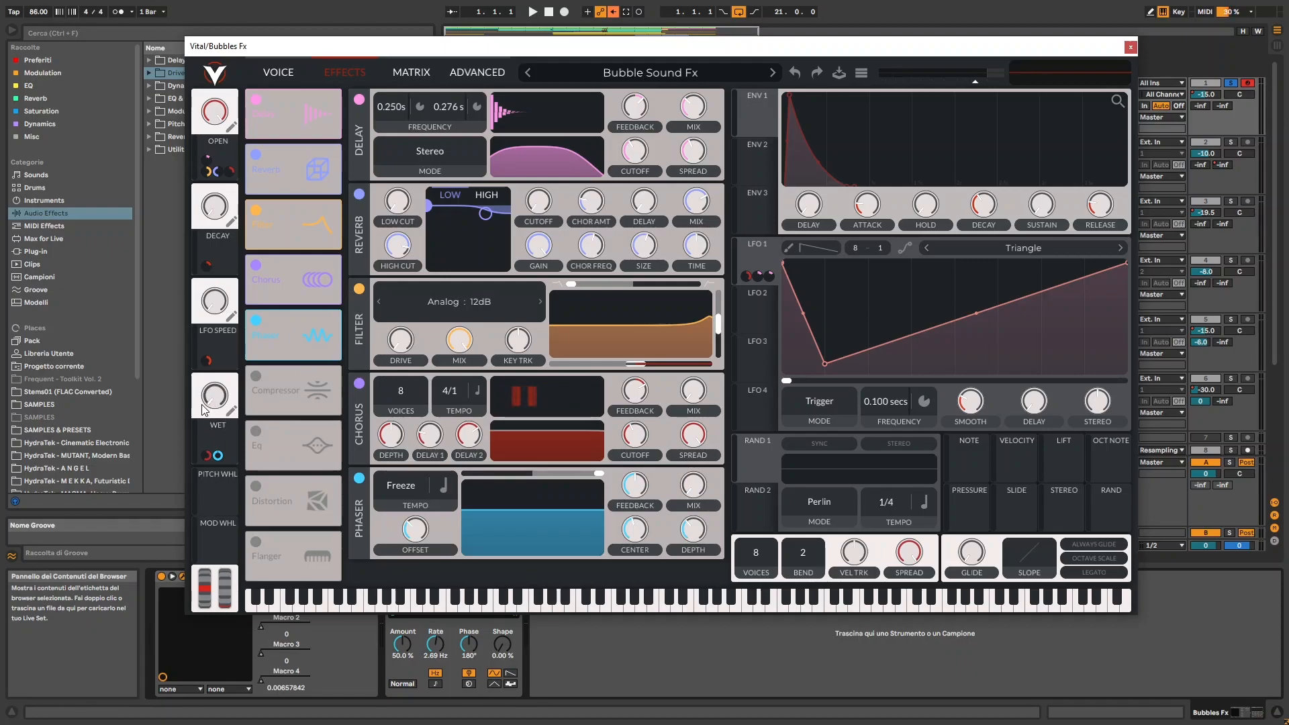
left_click_drag(214, 407, 215, 375)
left_click_drag(221, 316, 222, 310)
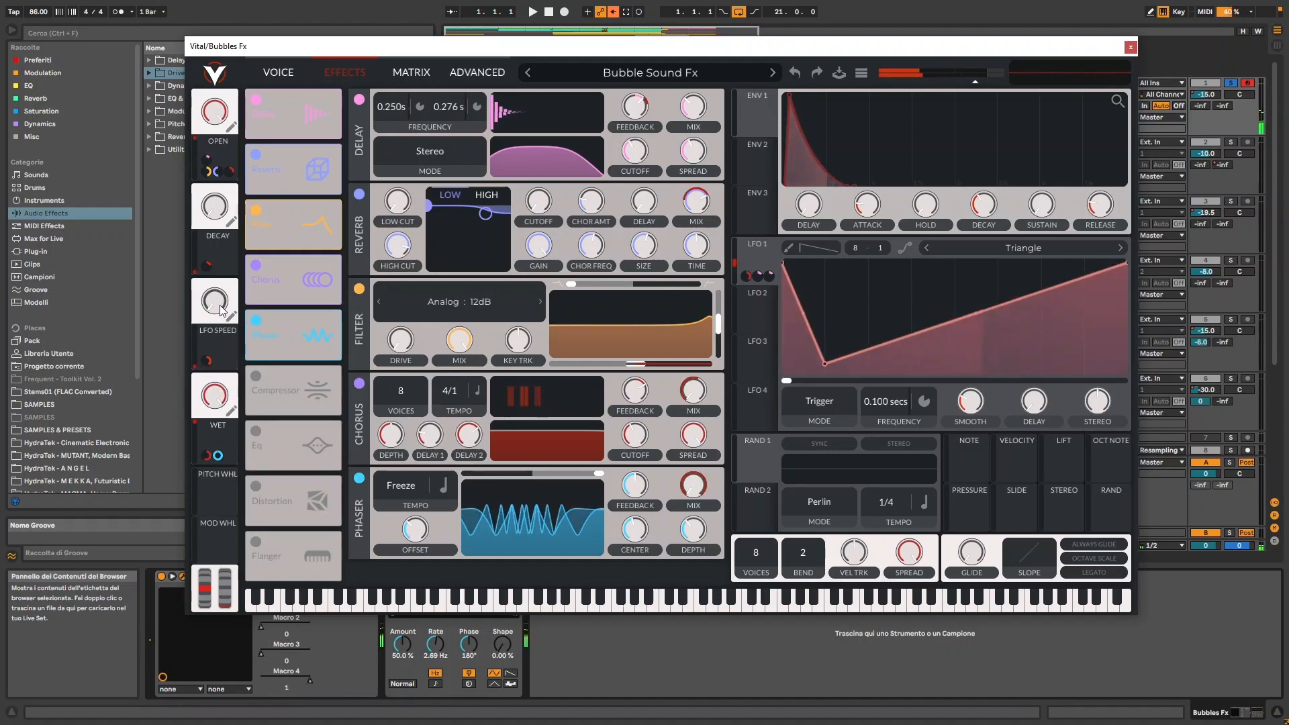
Shift the computer keyboard's octave down, play several notes and return the WET macro to 0.
key("z")
key("j")
key("s")
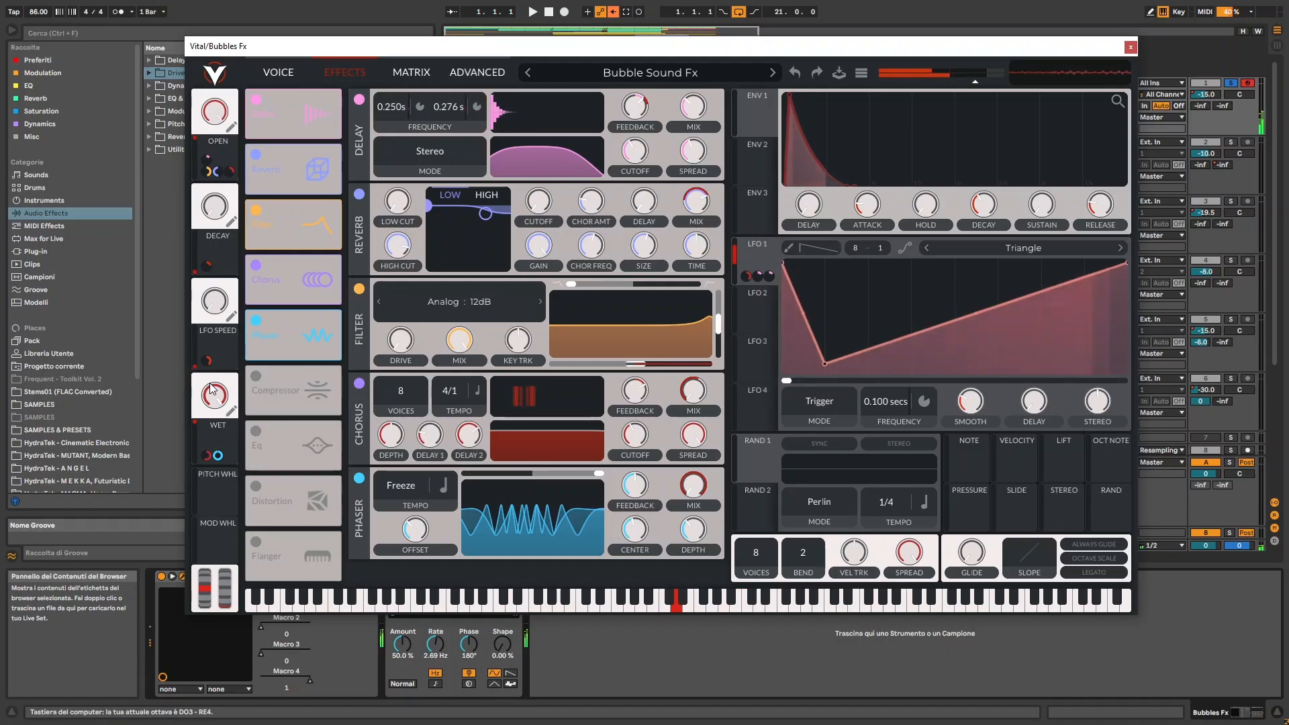
key("a")
key("g")
left_click_drag(210, 400, 215, 530)
key("g")
key("s")
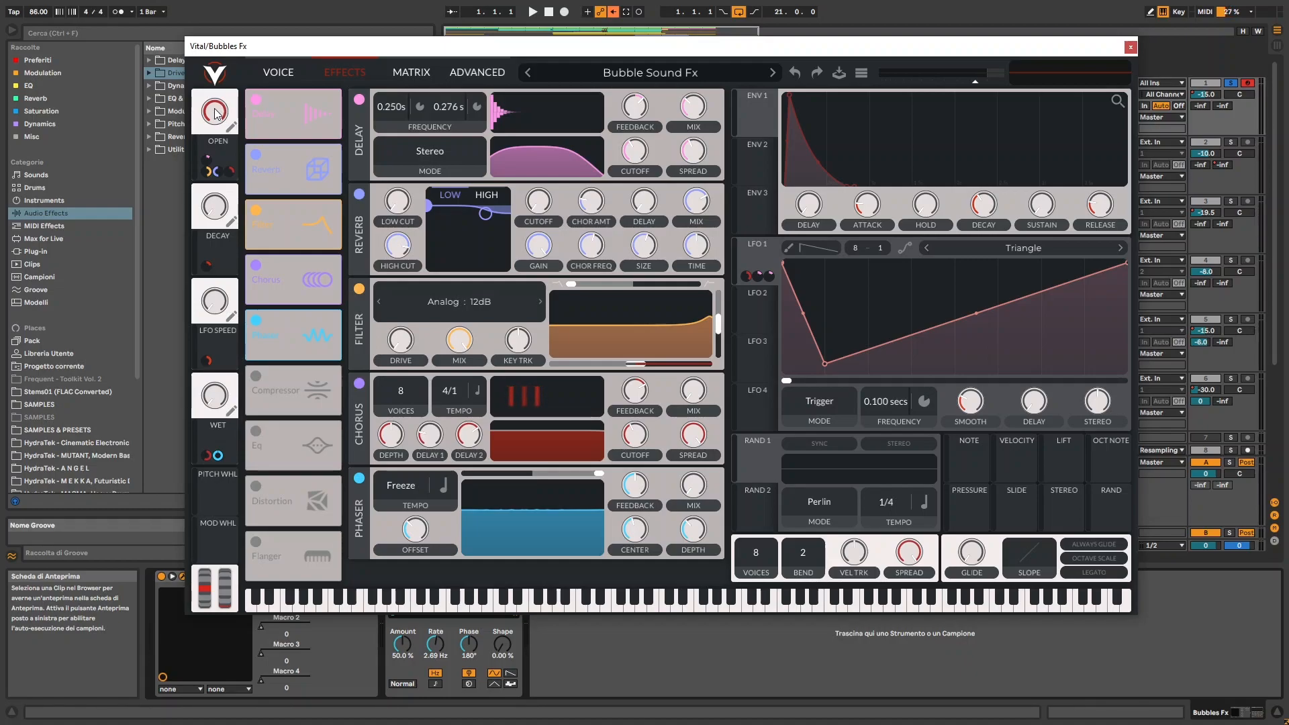
Check the oscillator page, switch on the Compressor effect and play a note to audition it.
left_click(280, 78)
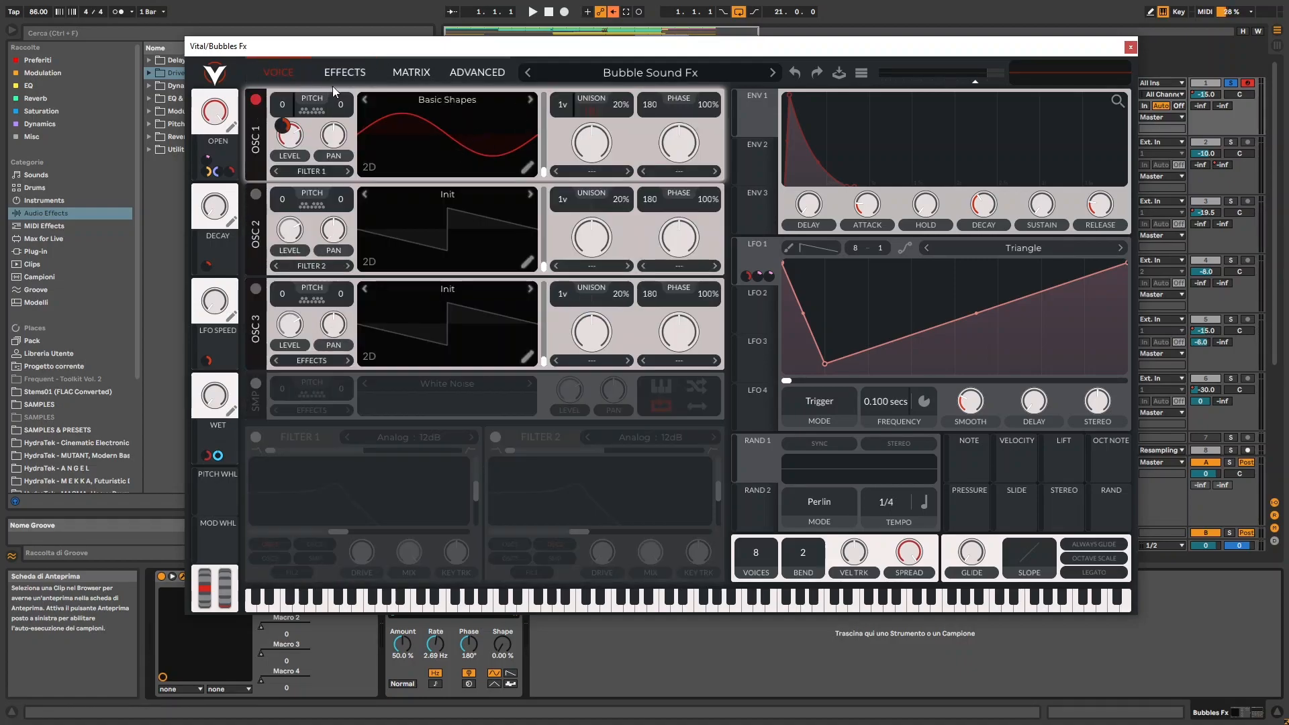
left_click(345, 74)
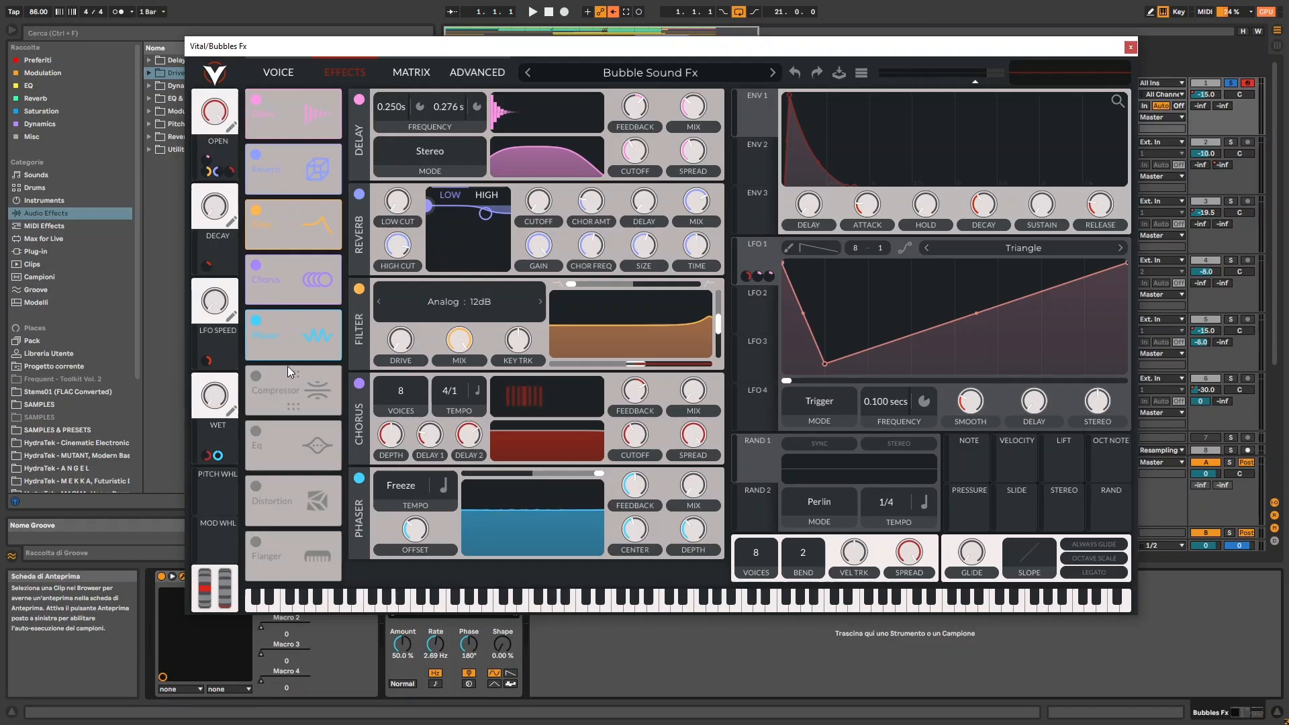
left_click(256, 377)
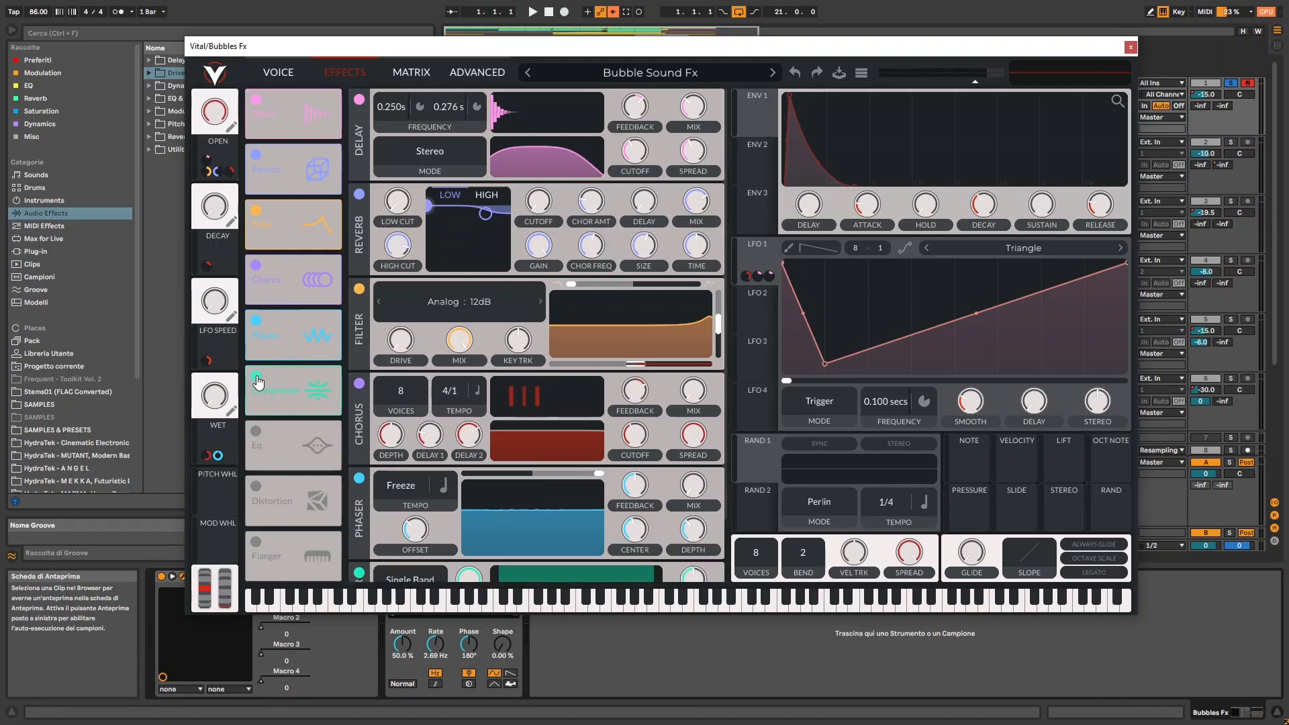
scroll(383, 421, "down", 2)
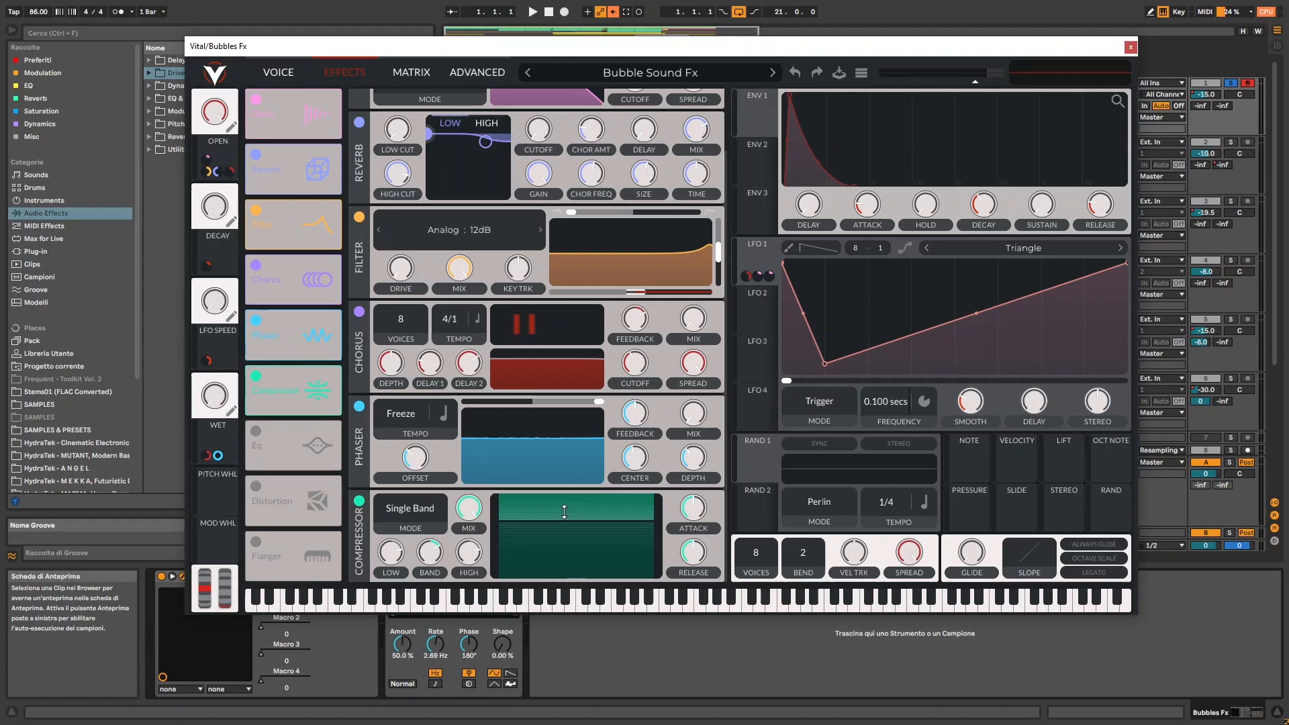
key("a")
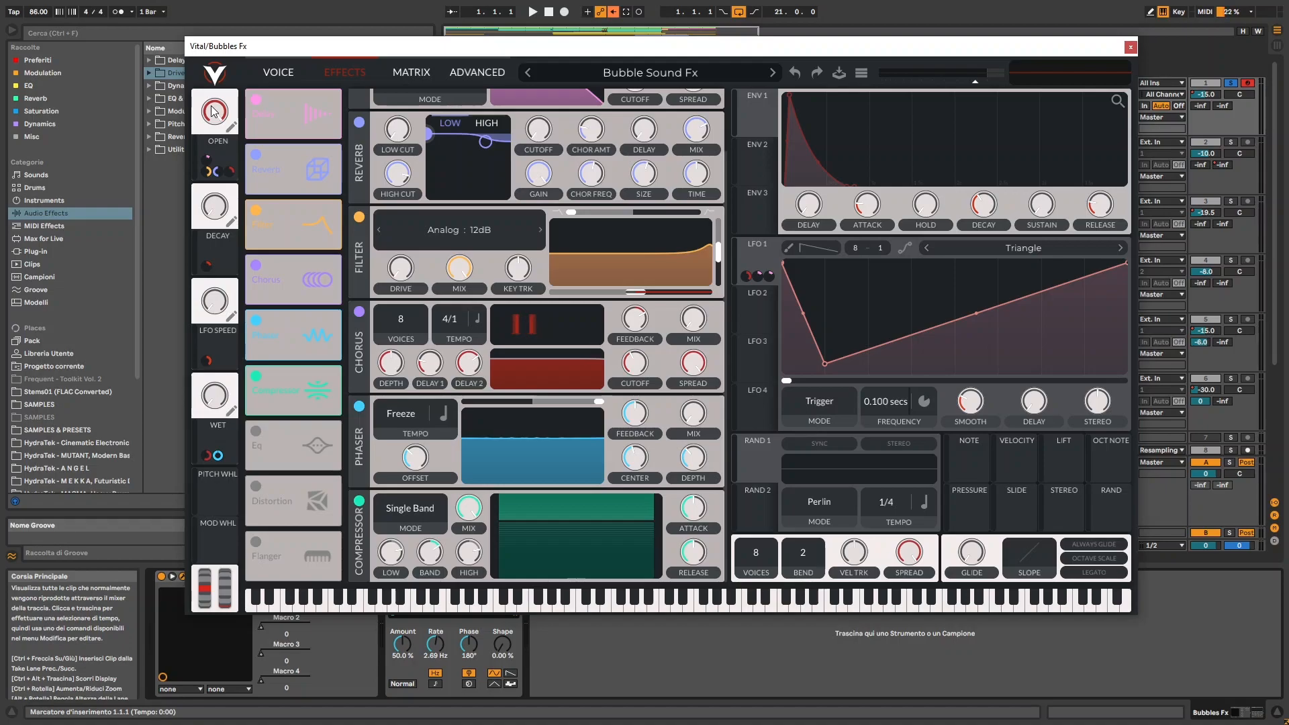
Try reshaping LFO 1 with an added peak and dip, reposition the dip and remove the added peak.
left_click(287, 74)
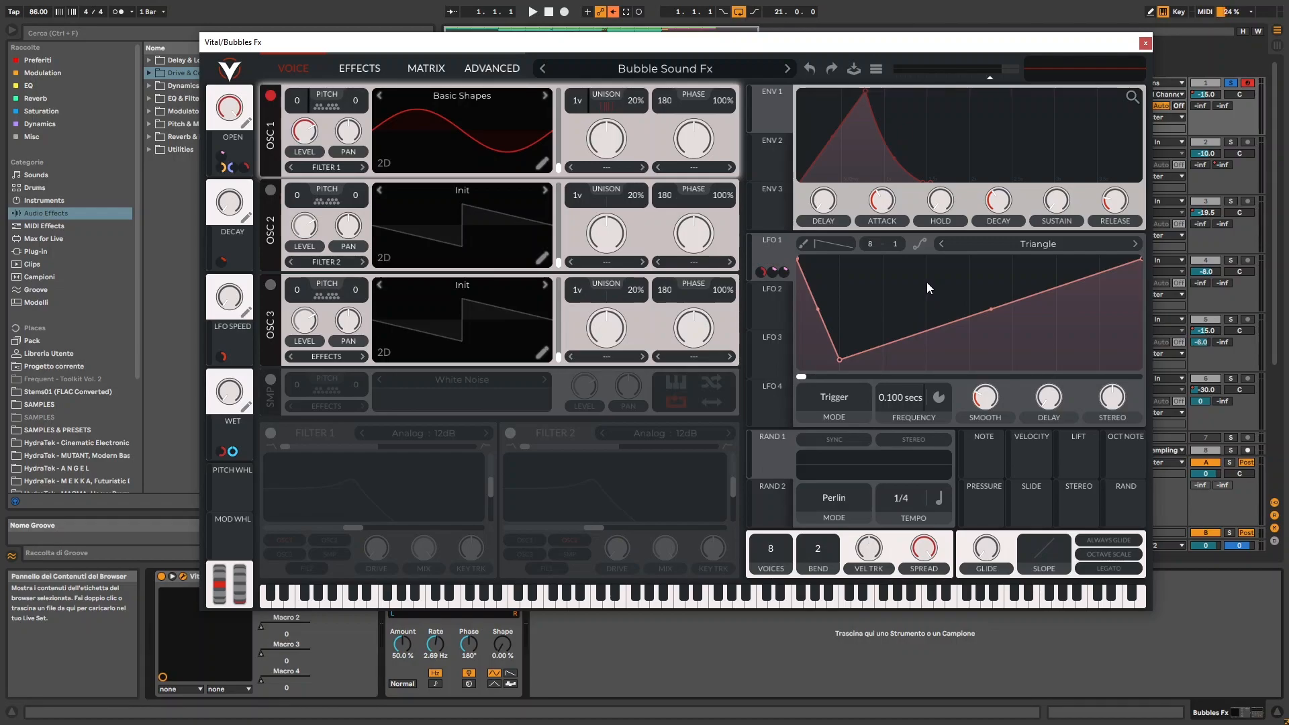
double_click(926, 282)
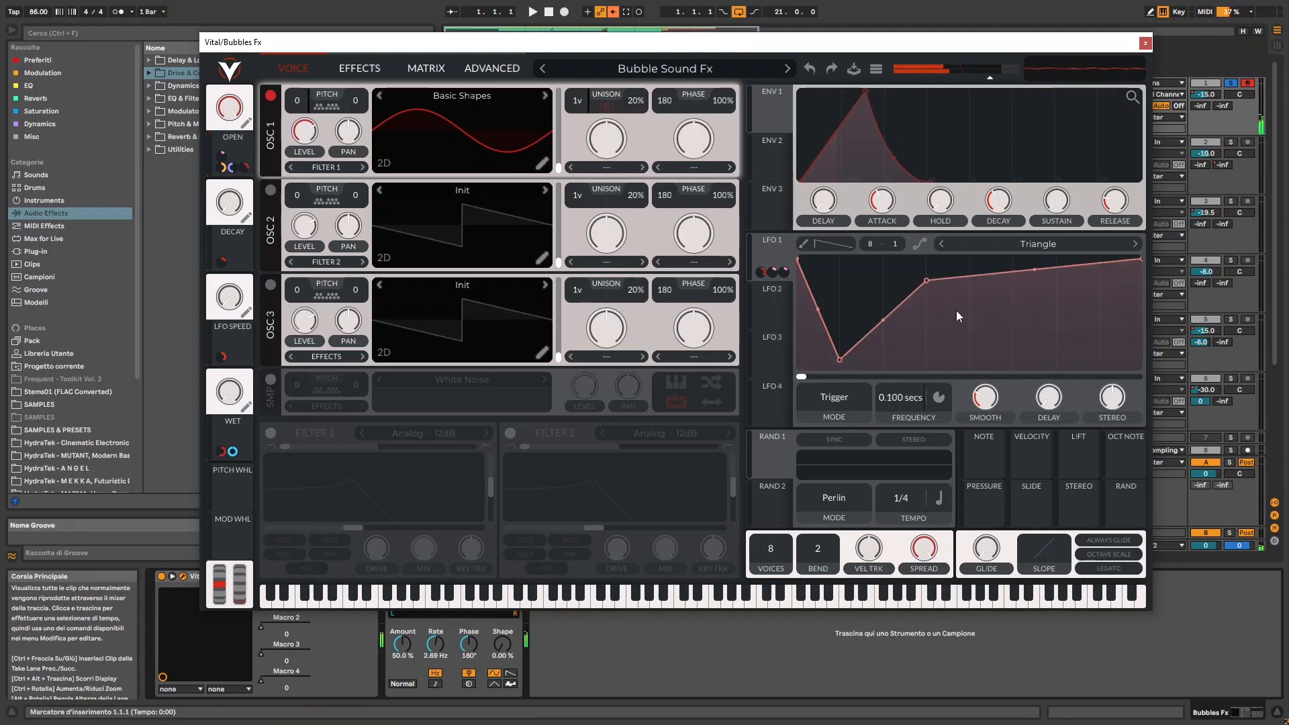
double_click(1021, 368)
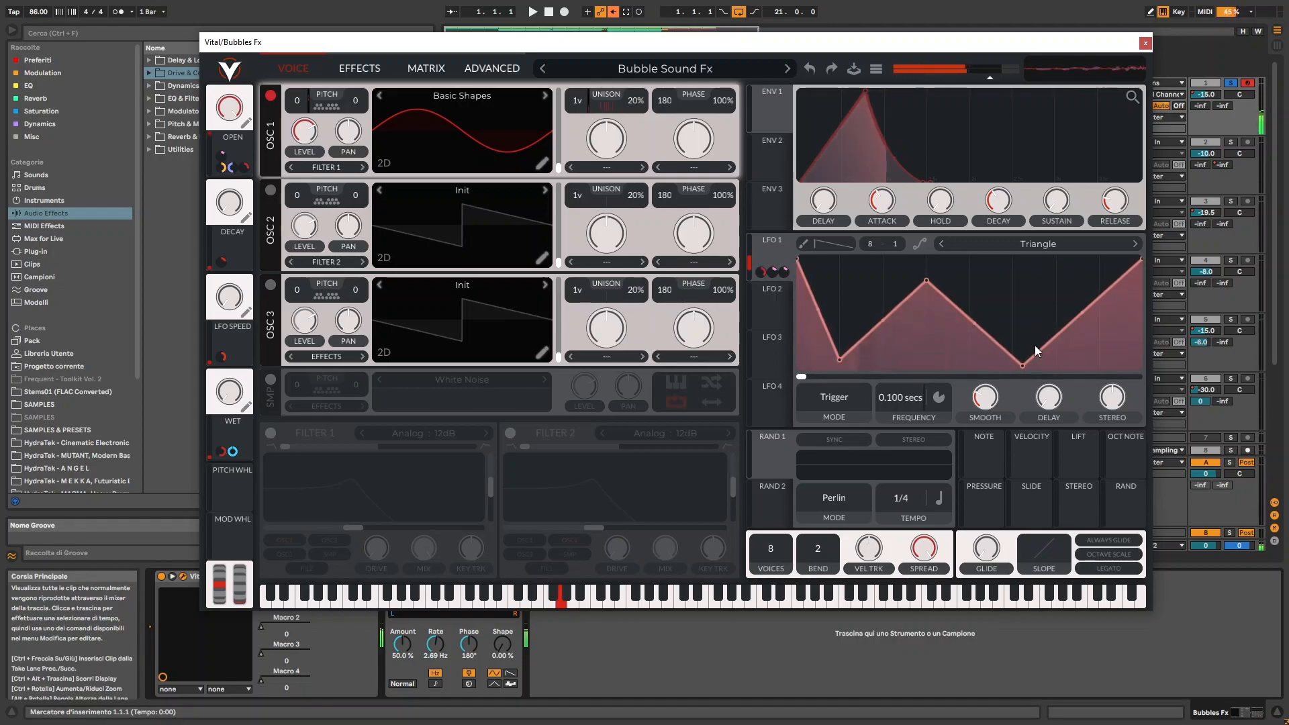
left_click_drag(1023, 363, 1045, 339)
left_click_drag(224, 302, 224, 348)
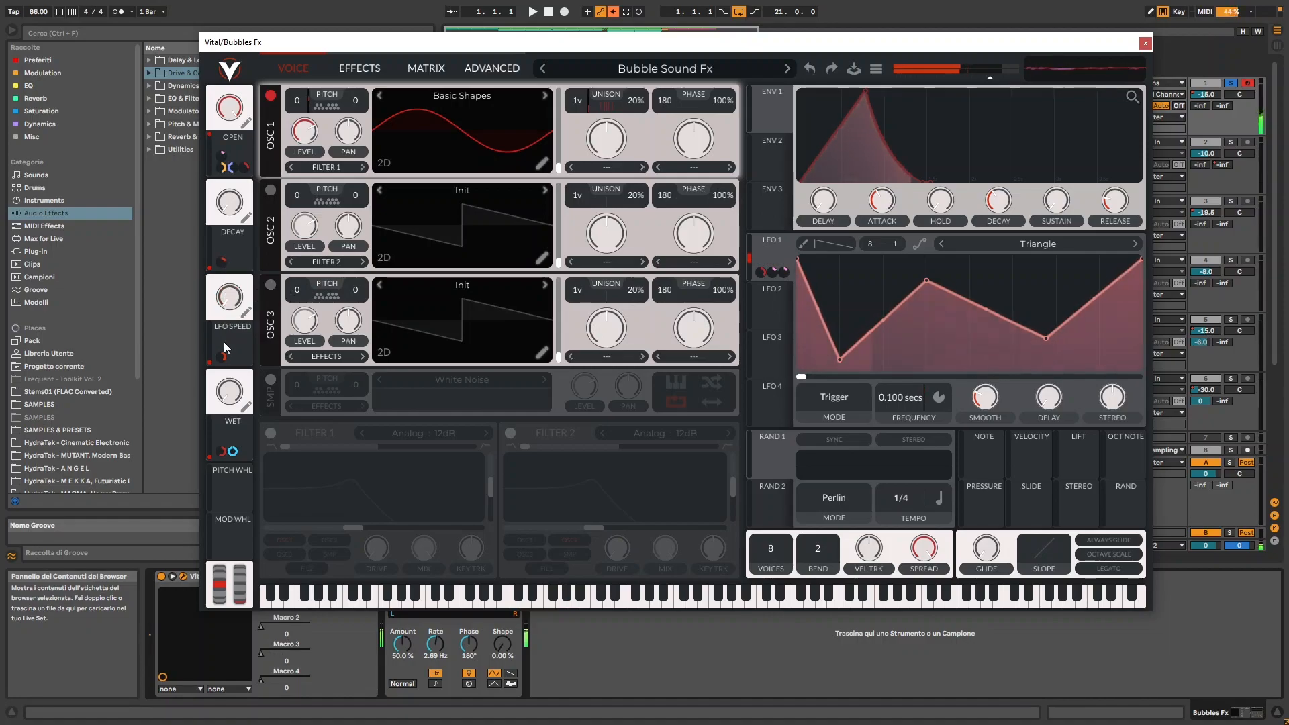
double_click(932, 281)
left_click_drag(1044, 339, 1076, 278)
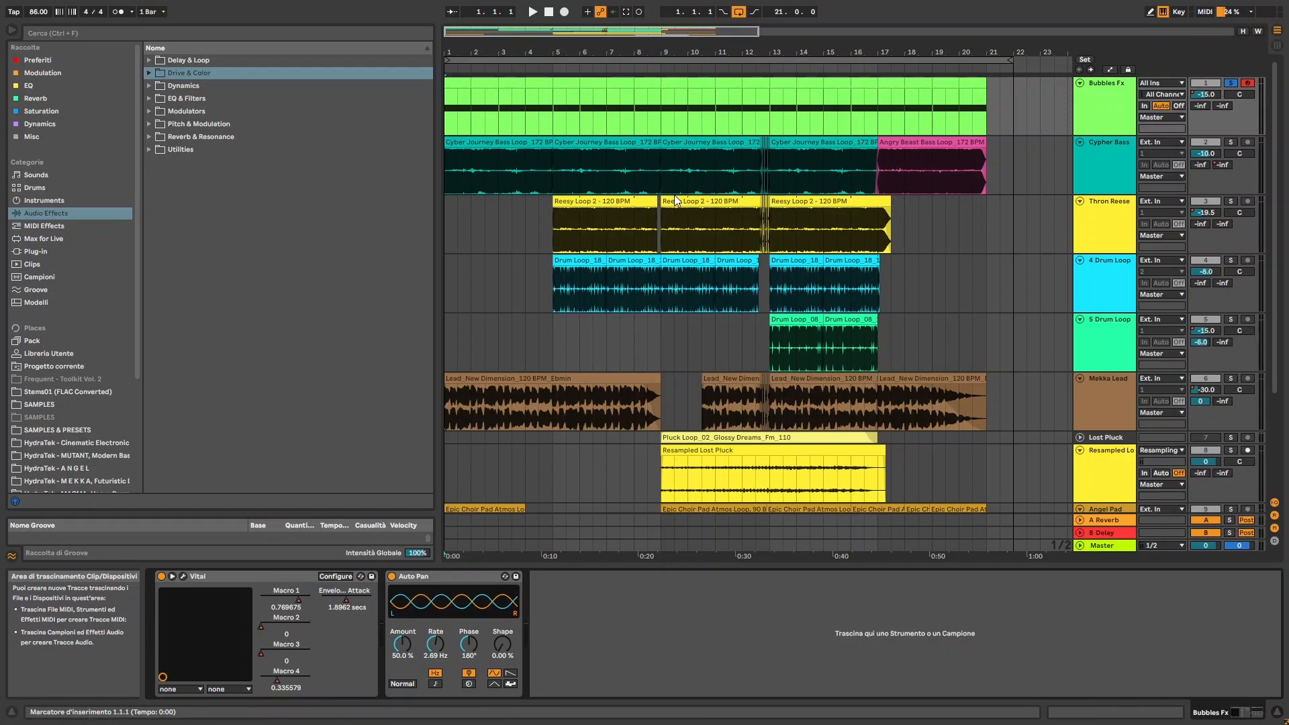
Play the arrangement from the start with the Vital window shown briefly to watch its automated macros, and stop playback.
mouse_move(631, 53)
left_mouse_down()
mouse_move(665, 72)
mouse_move(626, 65)
left_mouse_up()
left_click_drag(631, 52, 649, 51)
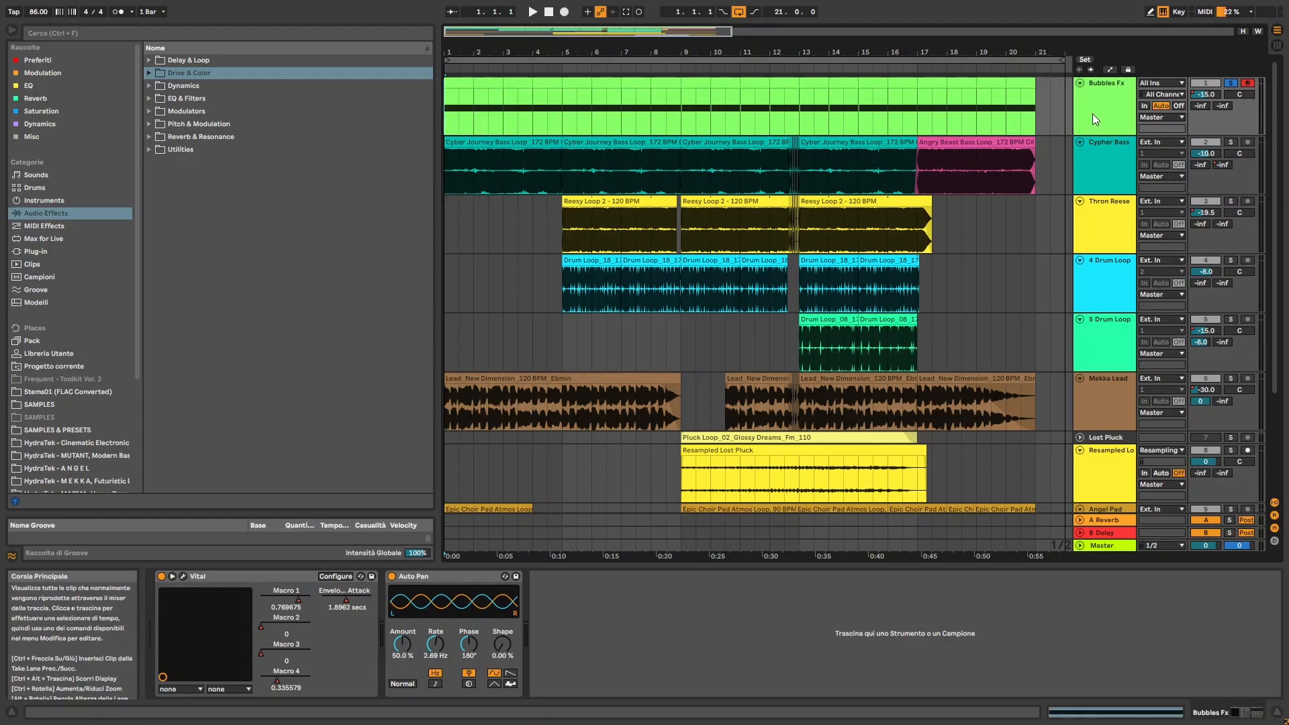
left_click(534, 9)
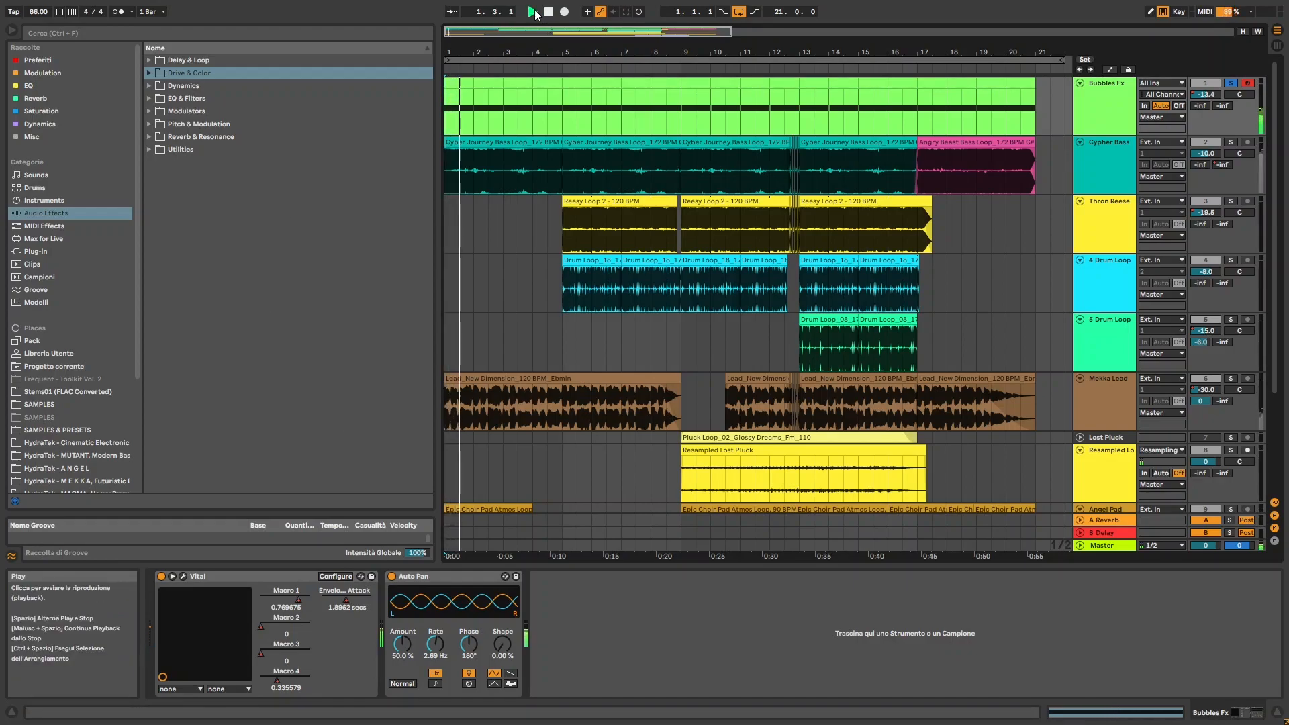
left_click(181, 576)
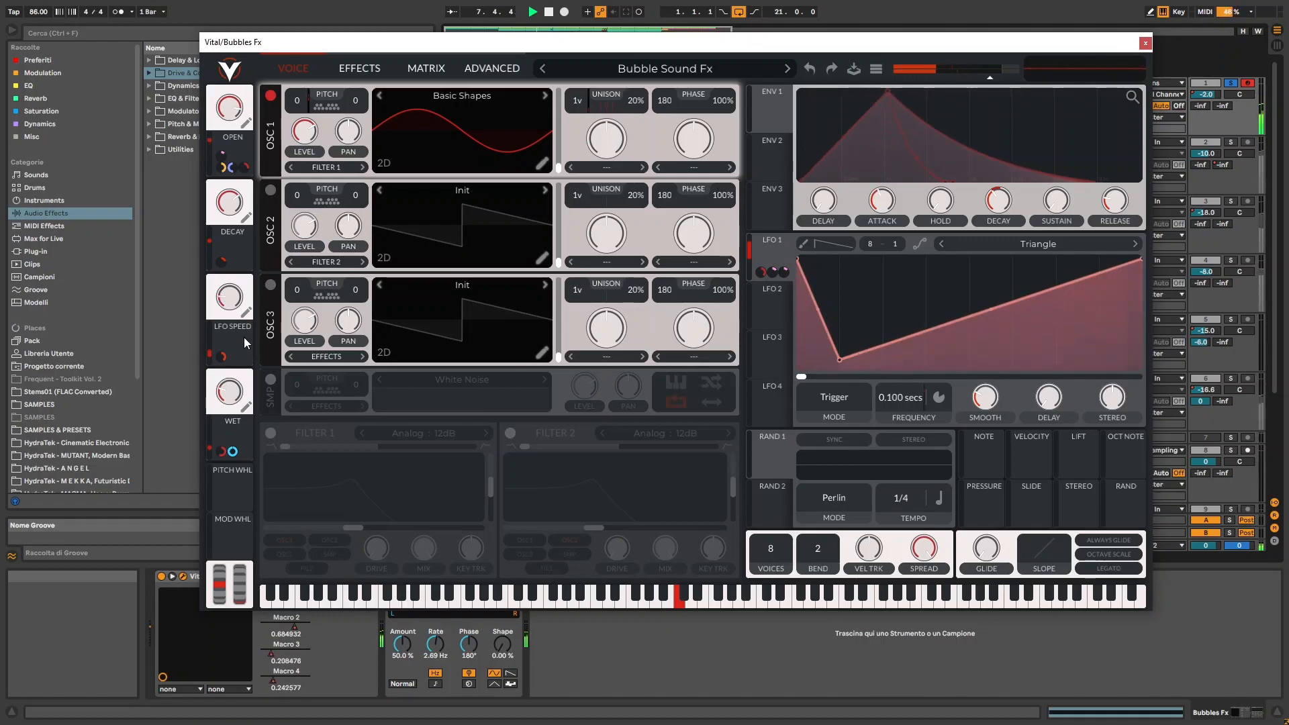
left_click(1145, 43)
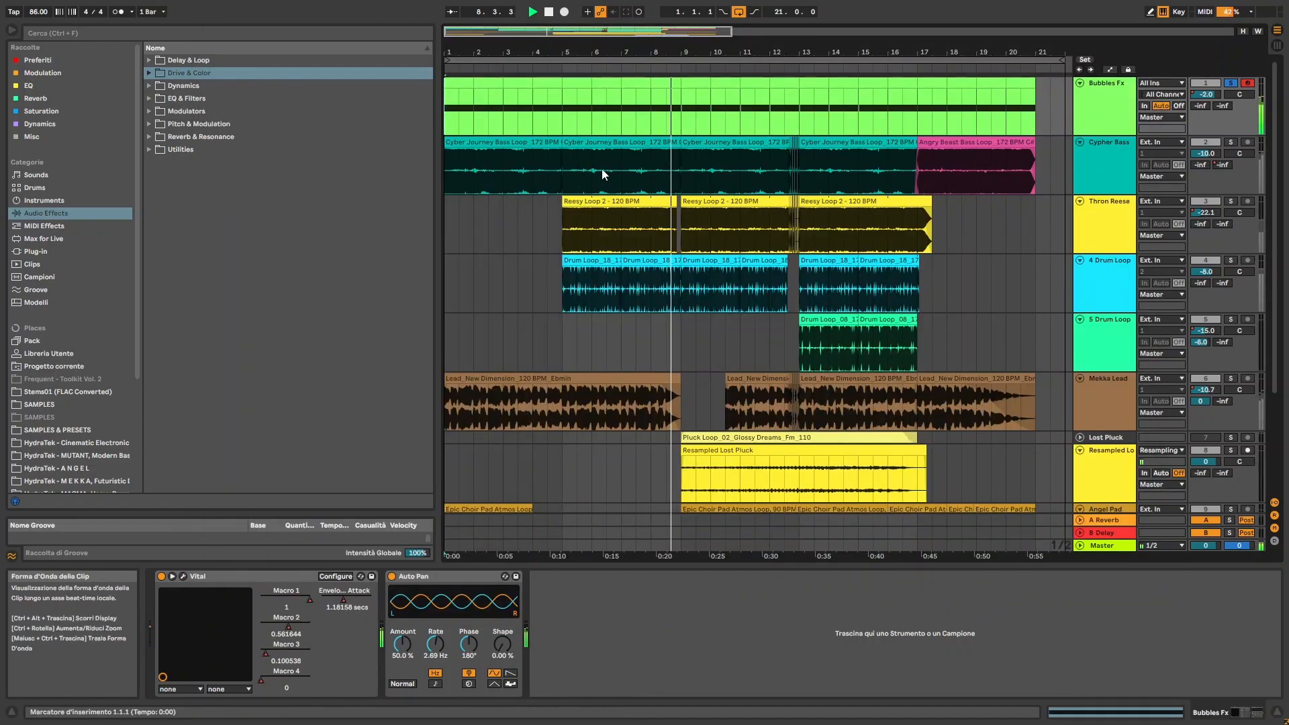
key("space")
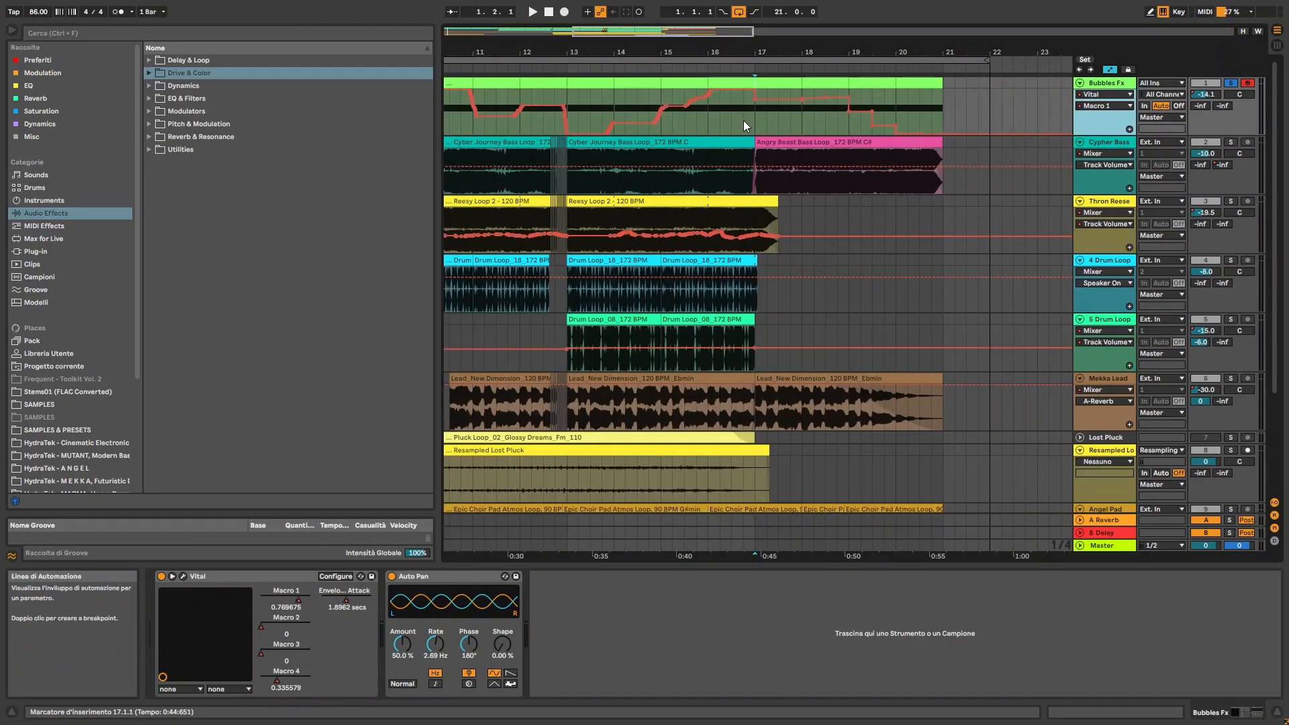
Audition the arrangement from bar 17, stop it and unsolo the Bubbles Fx track.
key("space")
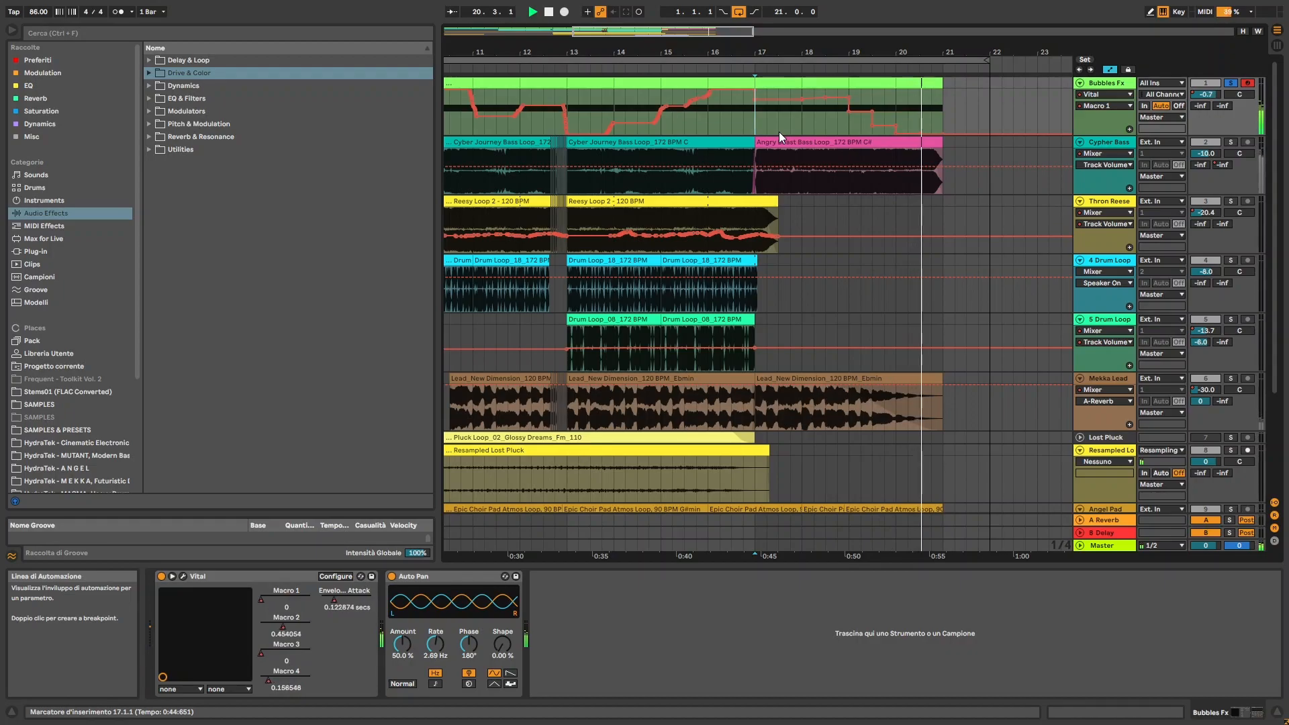
key("space")
left_click(1230, 83)
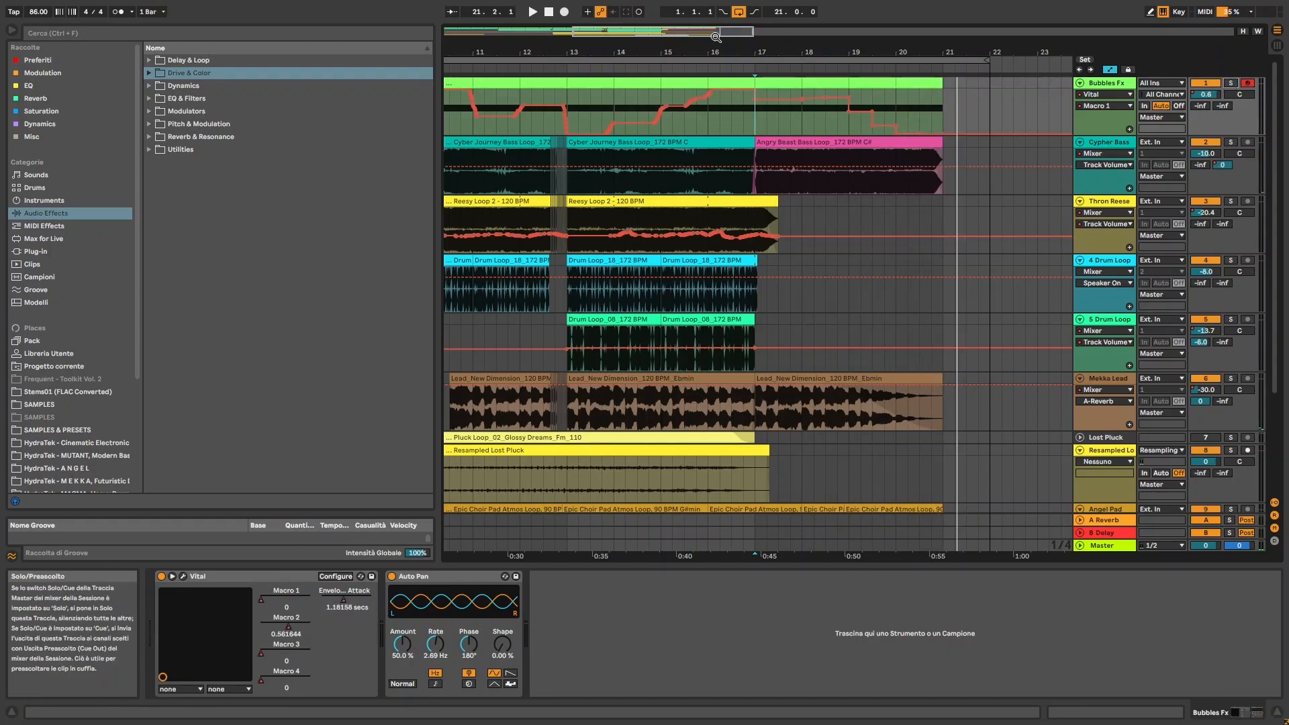
Hide the automation lanes and play the full arrangement with all tracks audible.
left_click_drag(724, 48, 826, 45)
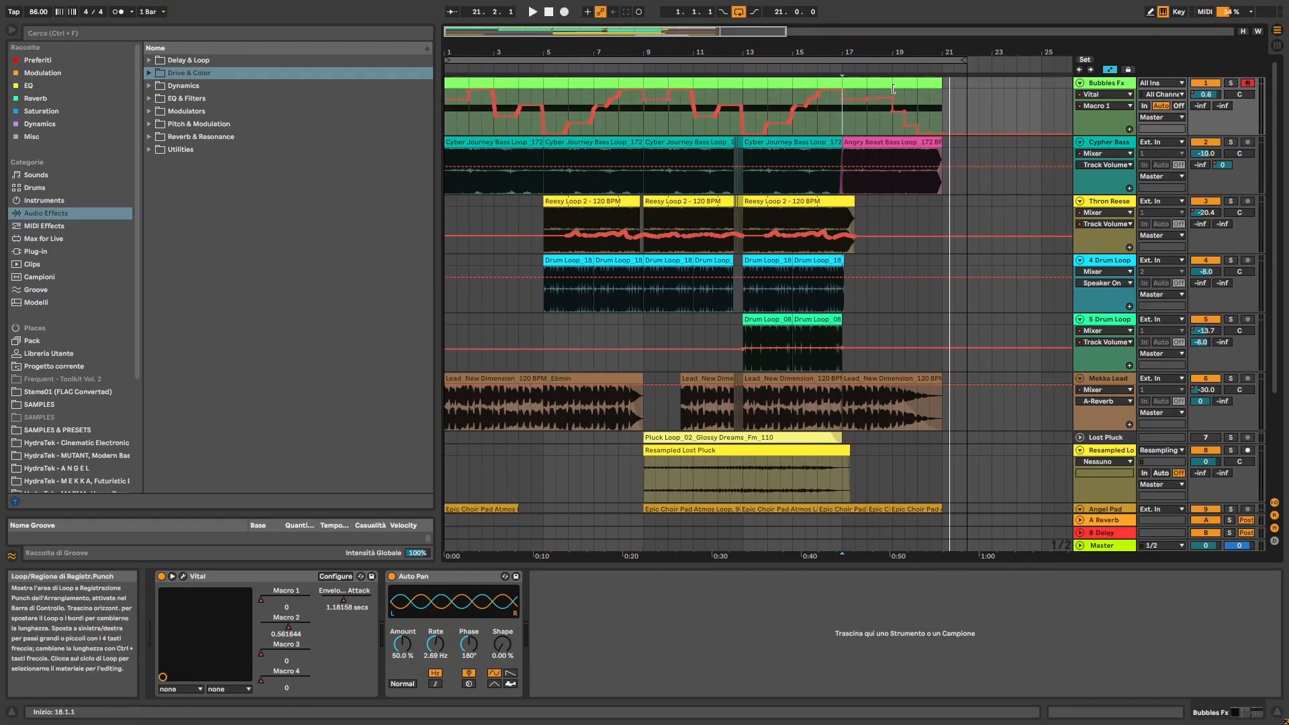
left_click(1110, 69)
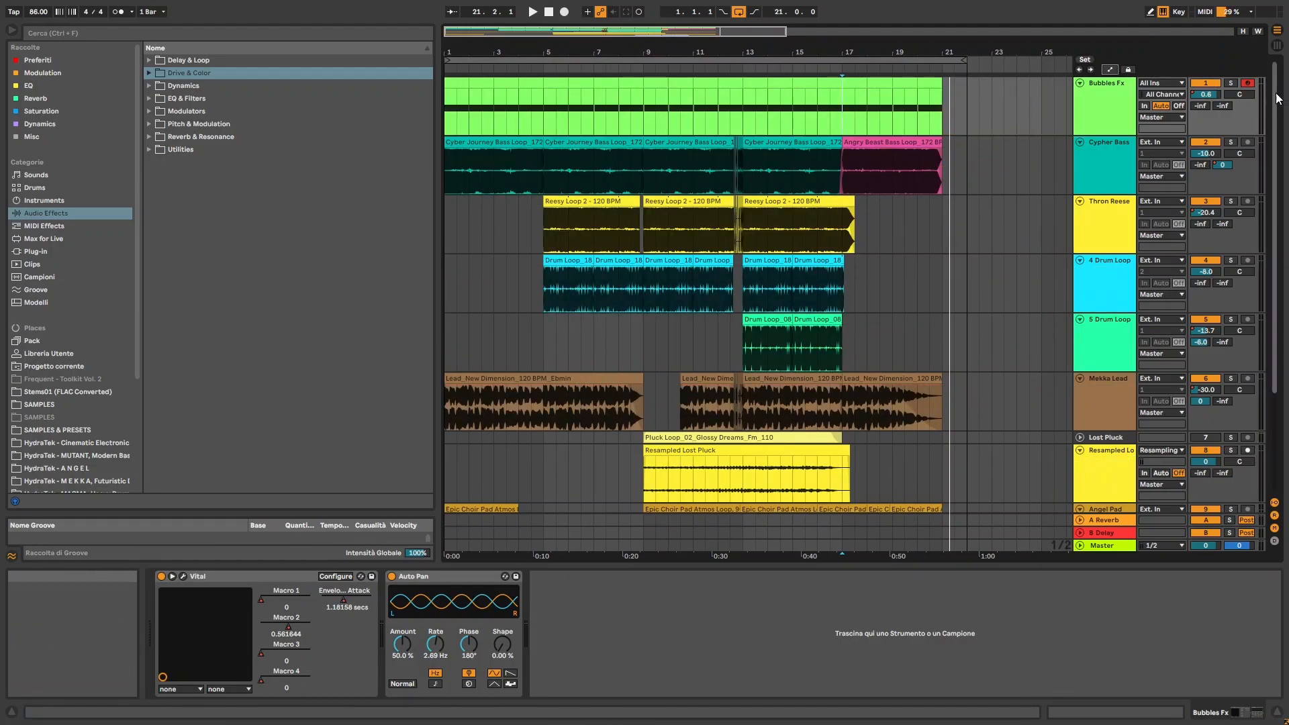
scroll(1282, 154, "down", 2)
left_click_drag(1281, 155, 1280, 104)
left_click(534, 12)
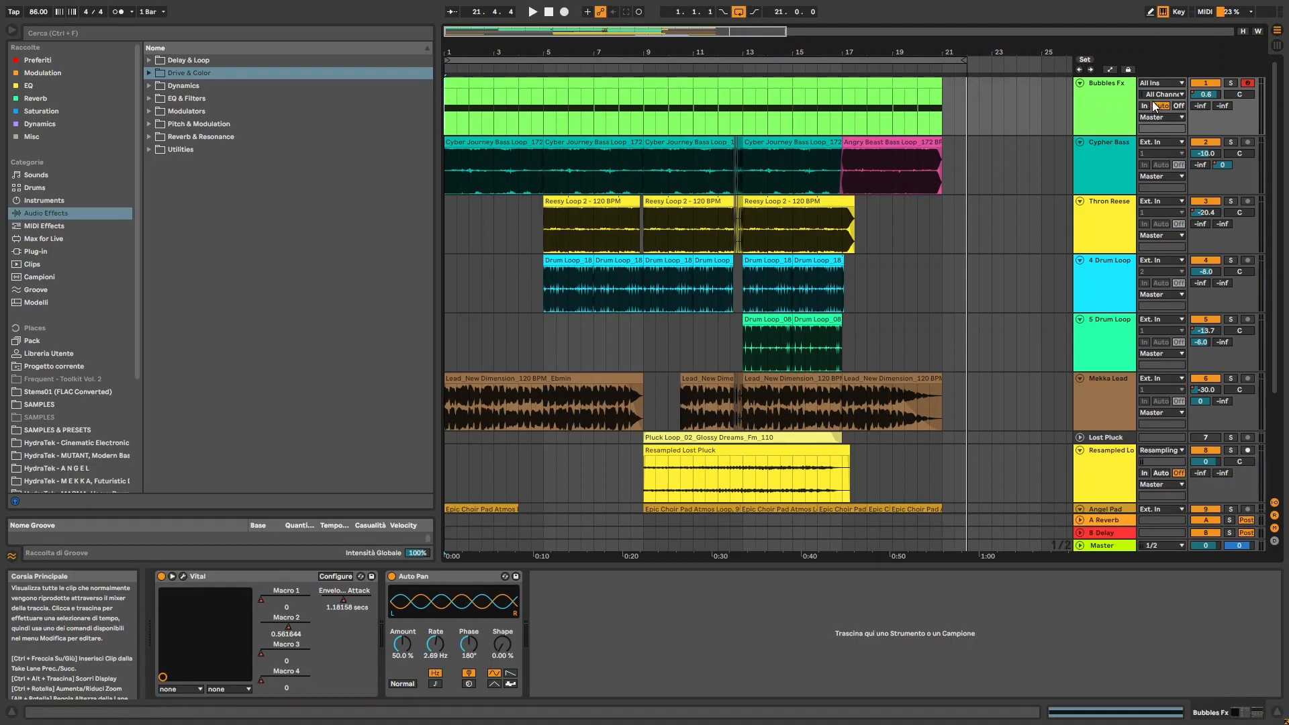
Show the Vital window of the Bubbles Fx track once more, close it and select the track.
left_click(183, 577)
left_click_drag(714, 38, 724, 47)
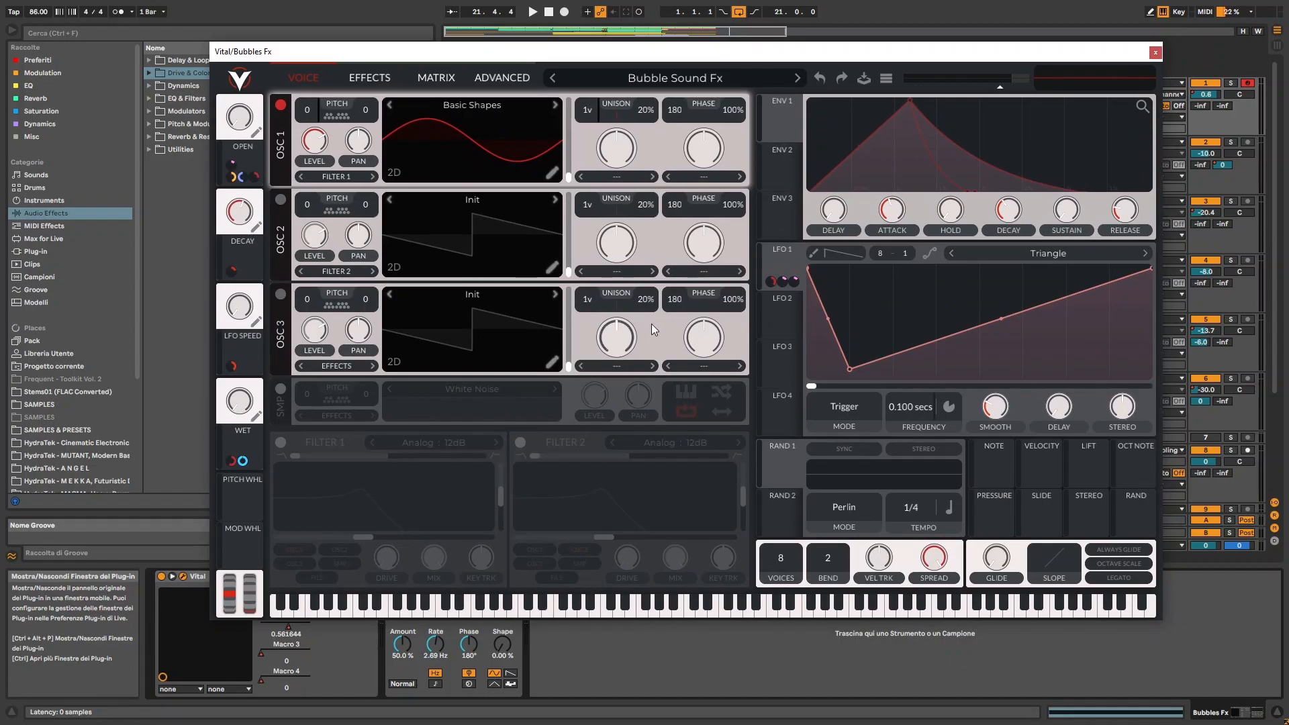
left_click(1154, 53)
double_click(1109, 96)
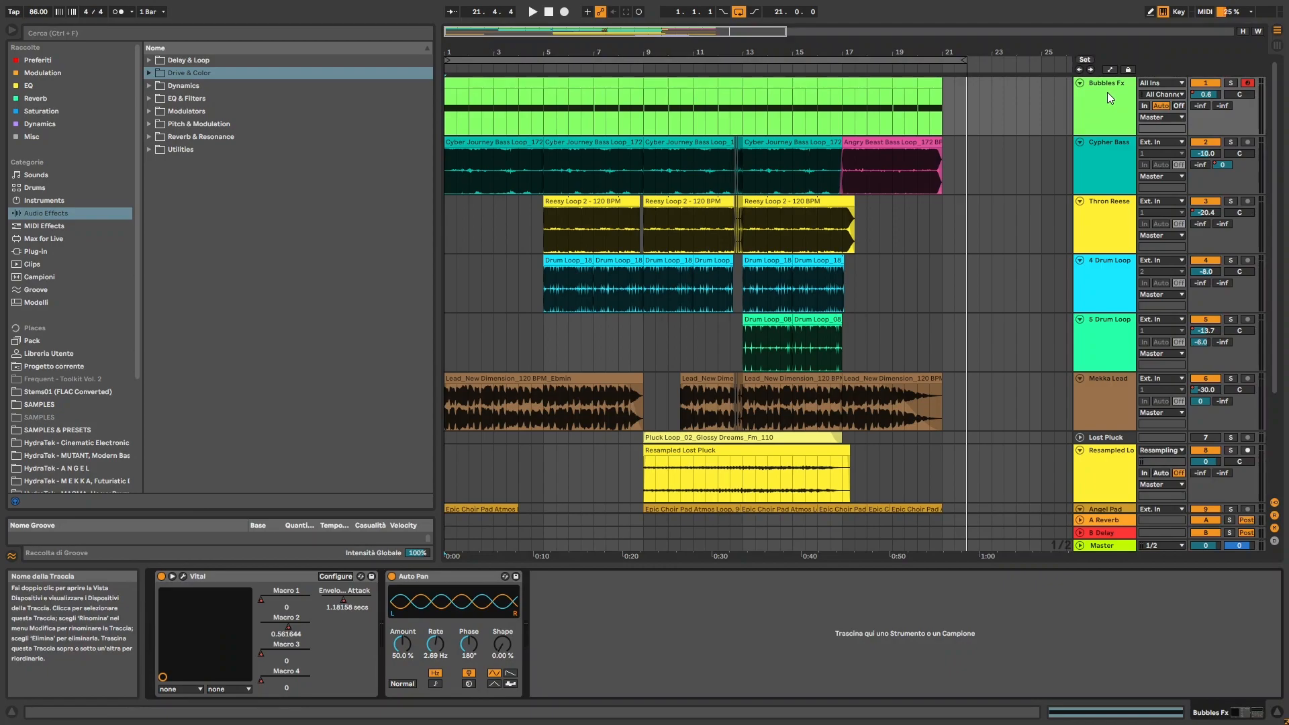